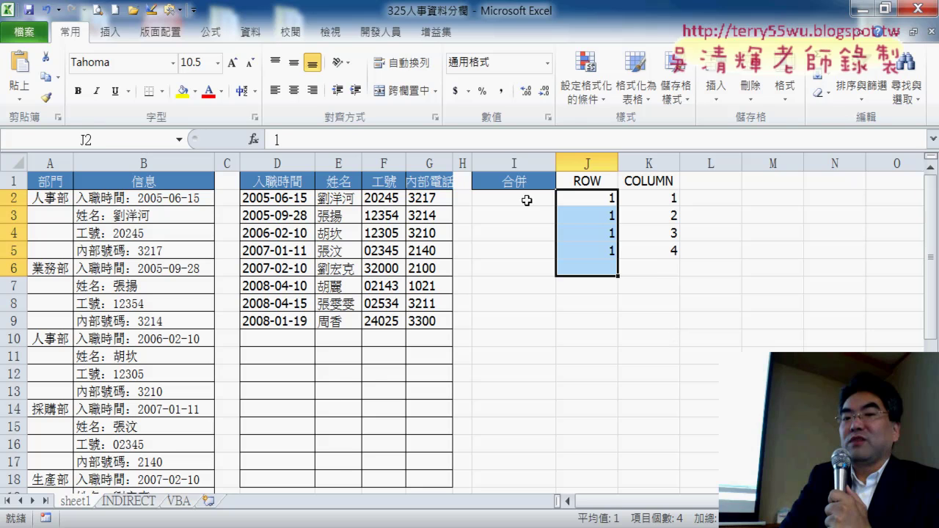
Enter 2 in J6 and fill it down to J9, then clear every number in J2:J9.
{"action": "left_click", "coordinate": [527, 200]}
{"action": "left_click_drag", "start_coordinate": [591, 199], "coordinate": [595, 249]}
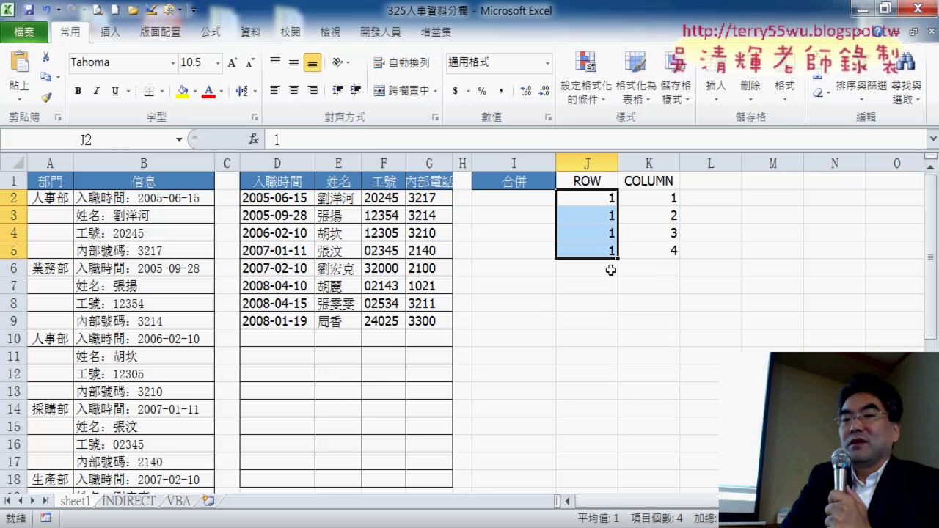
{"action": "left_click", "coordinate": [610, 269]}
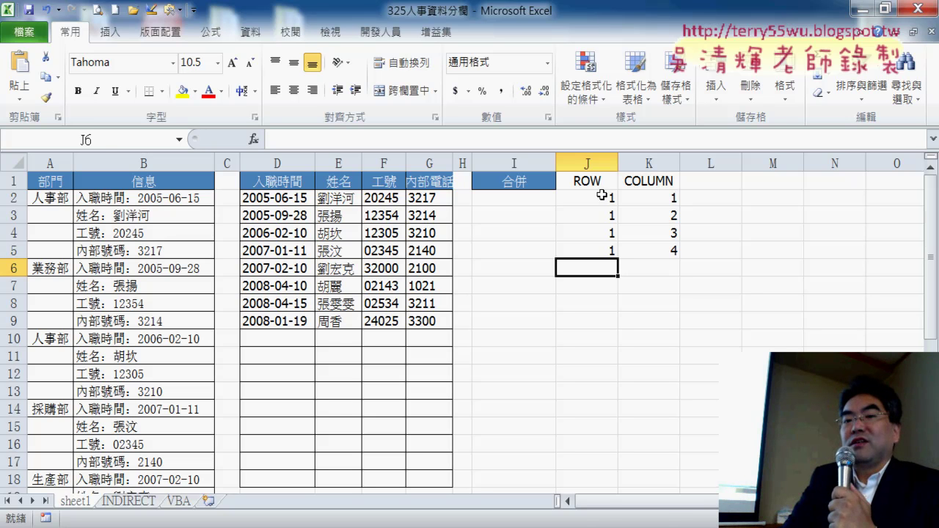
{"action": "left_click_drag", "start_coordinate": [602, 194], "coordinate": [600, 251]}
{"action": "left_click", "coordinate": [604, 268]}
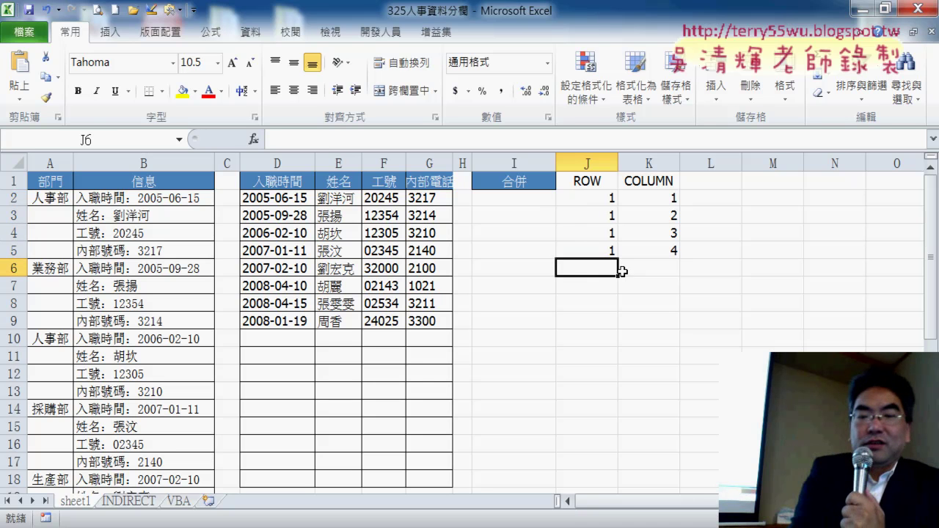
{"action": "type", "text": "2"}
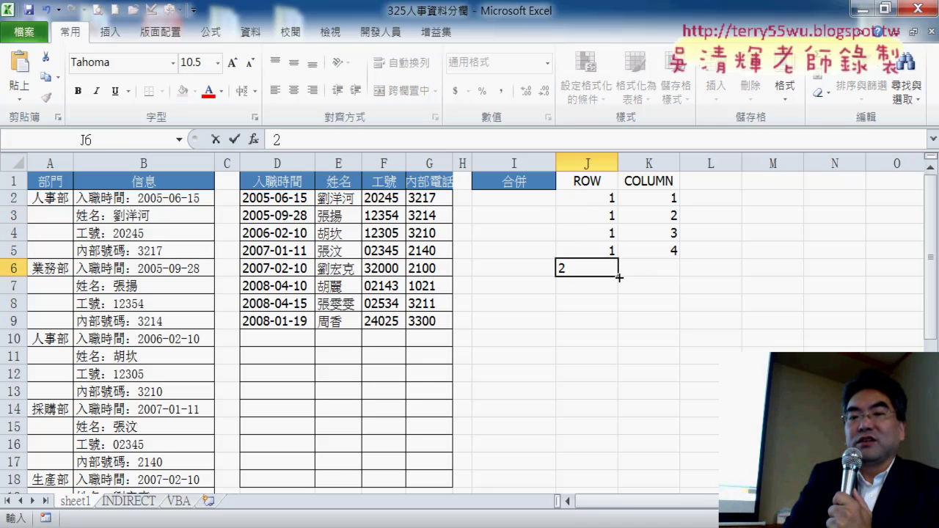
{"action": "left_click_drag", "start_coordinate": [619, 277], "coordinate": [621, 330]}
{"action": "left_click", "coordinate": [609, 273]}
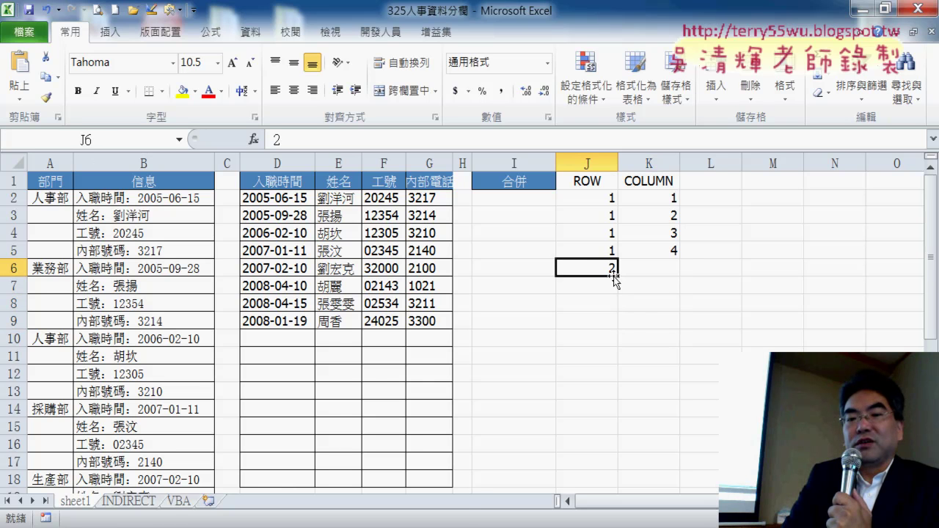
{"action": "left_click_drag", "start_coordinate": [614, 276], "coordinate": [615, 330]}
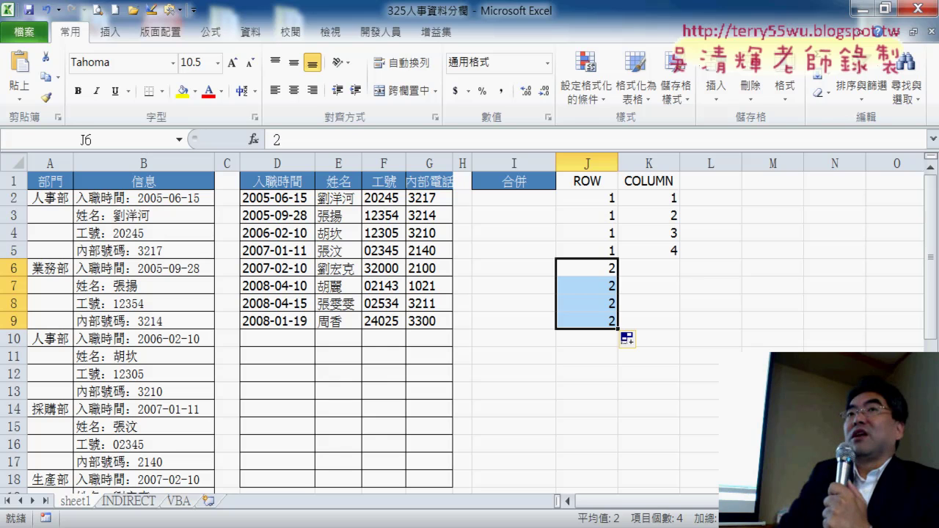
{"action": "left_click_drag", "start_coordinate": [608, 198], "coordinate": [615, 323]}
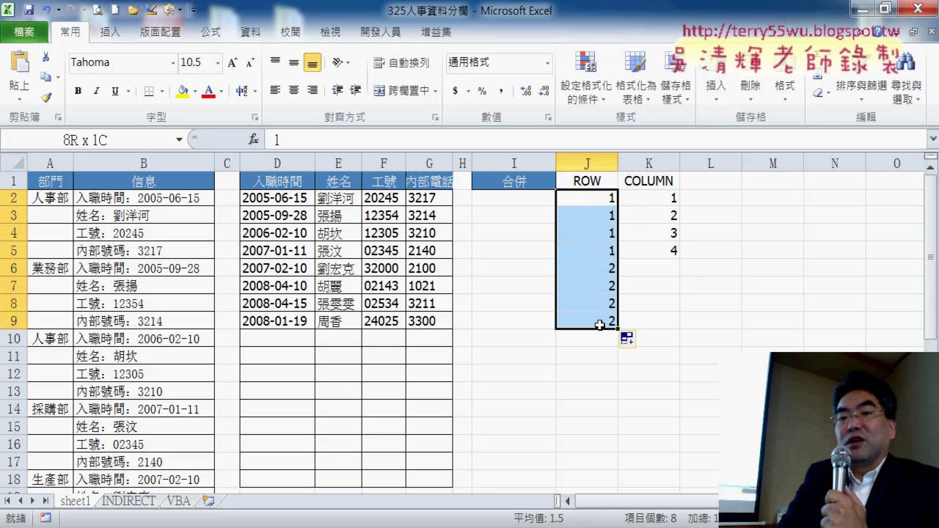
{"action": "key", "text": "Delete"}
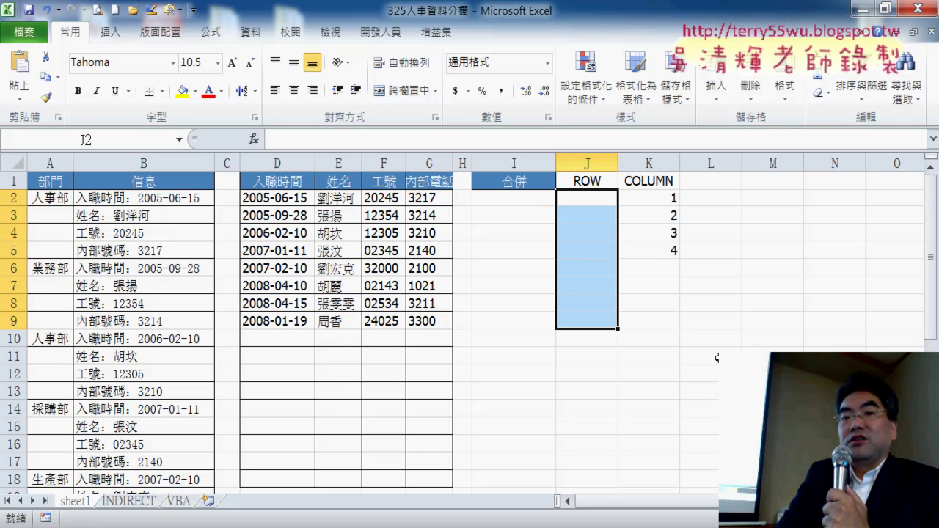
Insert =ROW() into J2 from the Lookup & Reference functions and fill it down to J17.
{"action": "left_click", "coordinate": [601, 199]}
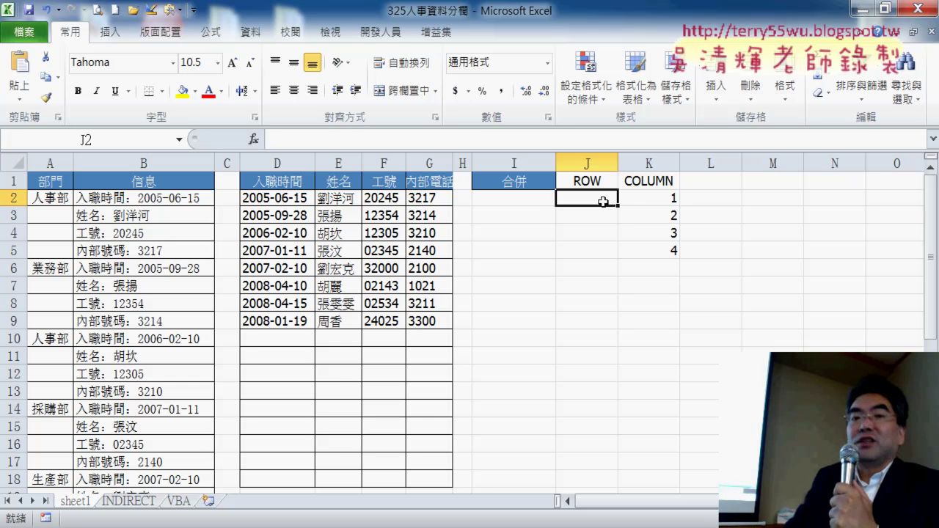
{"action": "left_click", "coordinate": [250, 139]}
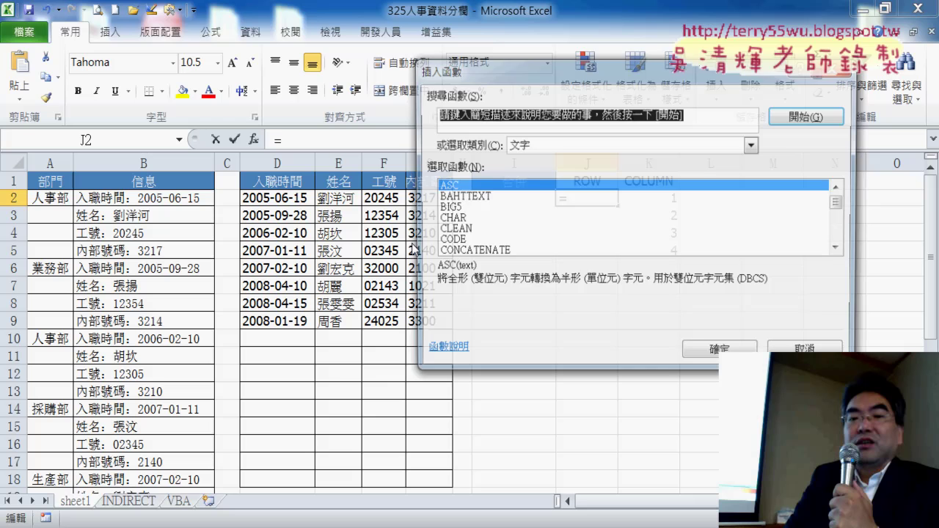
{"action": "left_click", "coordinate": [549, 146]}
{"action": "left_click", "coordinate": [549, 162]}
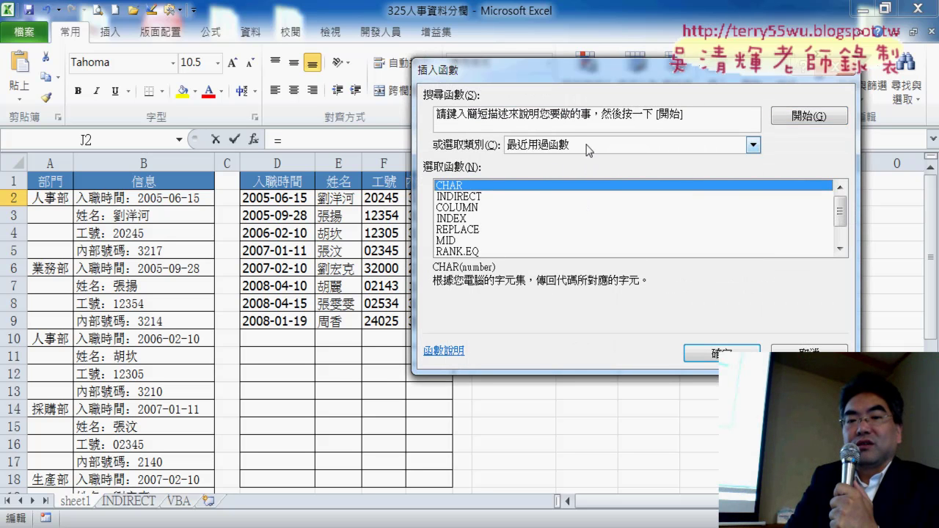
{"action": "left_click", "coordinate": [588, 146]}
{"action": "left_click", "coordinate": [606, 232]}
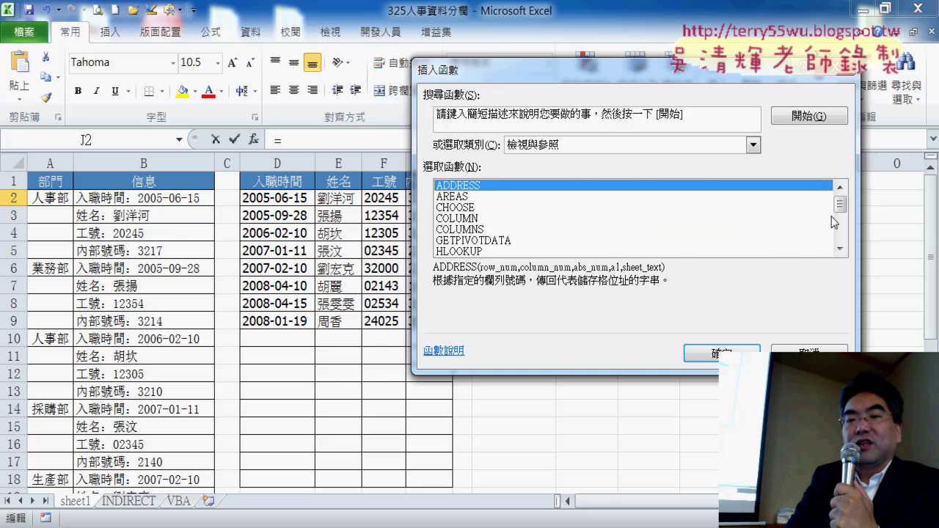
{"action": "left_click_drag", "start_coordinate": [840, 204], "coordinate": [840, 237]}
{"action": "double_click", "coordinate": [547, 240]}
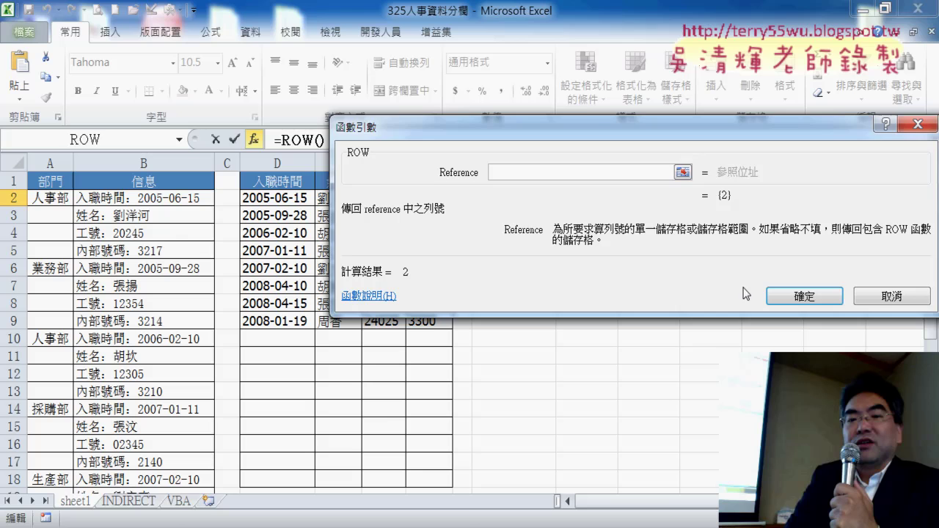
{"action": "left_click", "coordinate": [789, 293]}
{"action": "left_click_drag", "start_coordinate": [619, 207], "coordinate": [619, 470]}
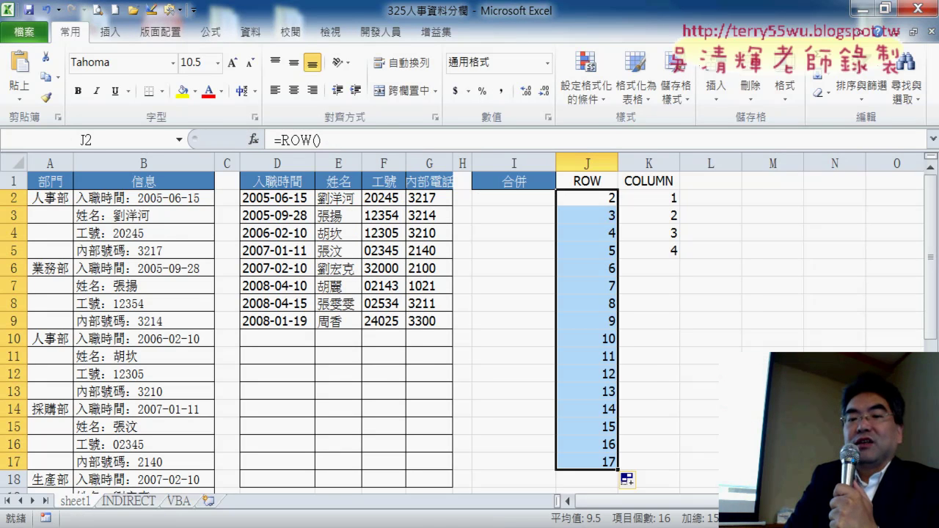
Change J2's formula to =ROW()-2 and fill it down to J17, giving 0 through 15.
{"action": "left_click", "coordinate": [601, 198]}
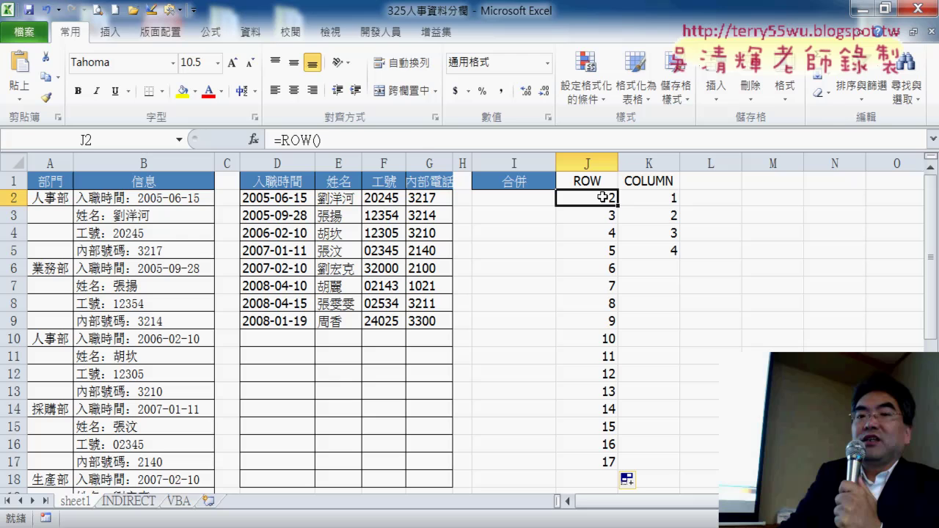
{"action": "left_click", "coordinate": [417, 146]}
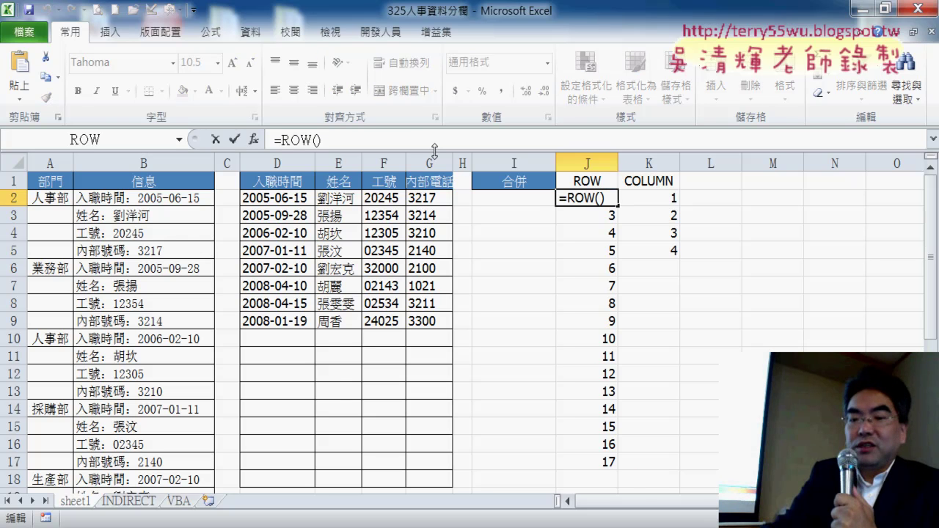
{"action": "type", "text": "-2"}
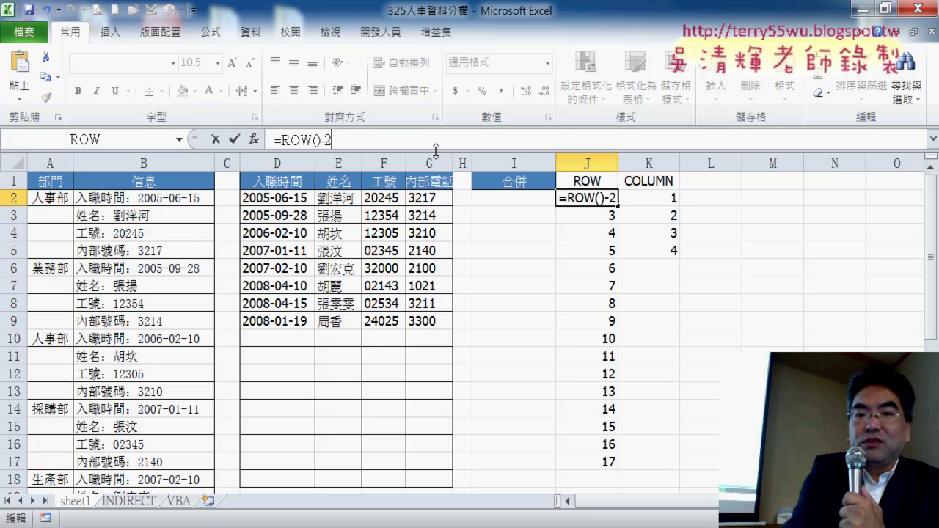
{"action": "left_click", "coordinate": [235, 139]}
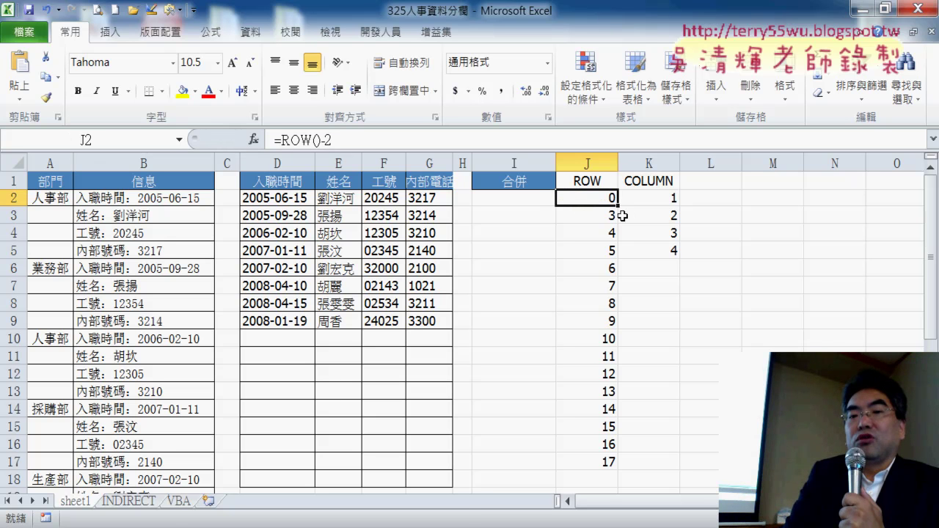
{"action": "left_click_drag", "start_coordinate": [618, 208], "coordinate": [618, 470]}
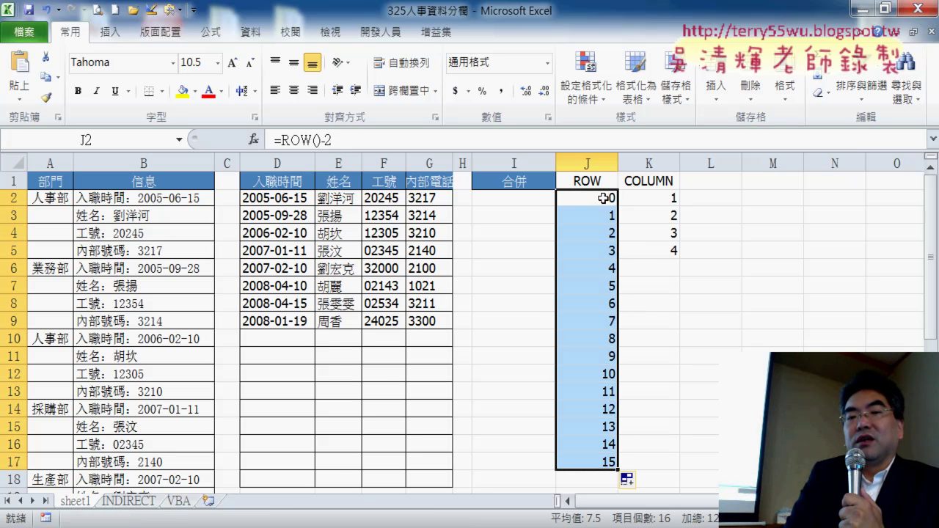
Edit J2 to =(ROW()-2)/4, adding the missing parentheses, and fill it down to J17.
{"action": "left_click", "coordinate": [372, 136]}
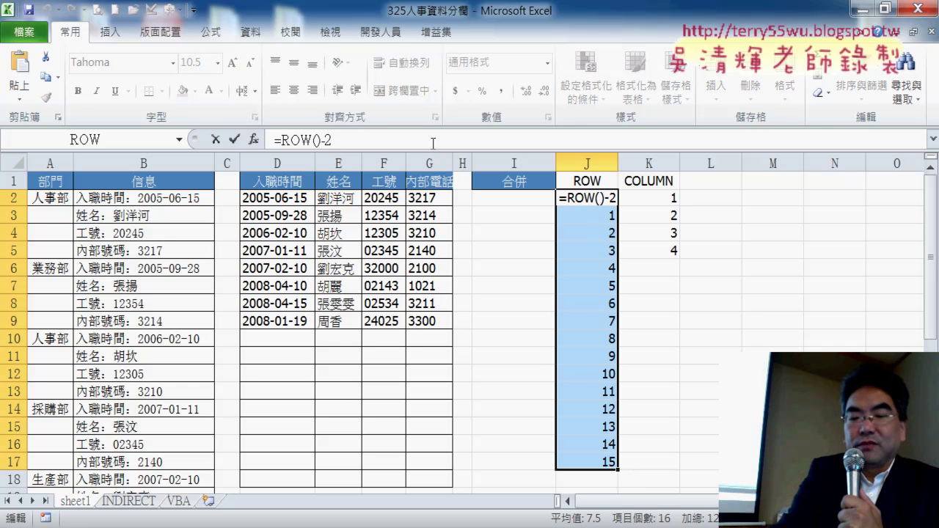
{"action": "type", "text": "/"}
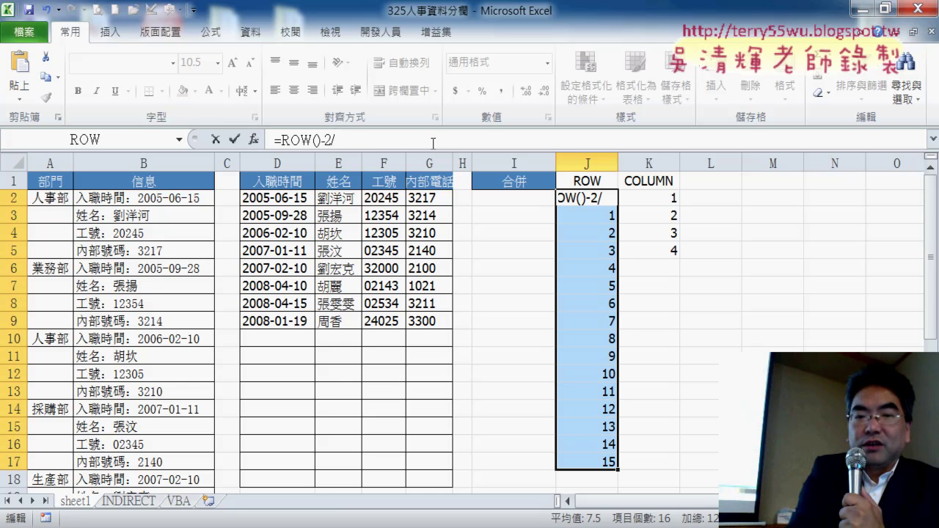
{"action": "type", "text": "4"}
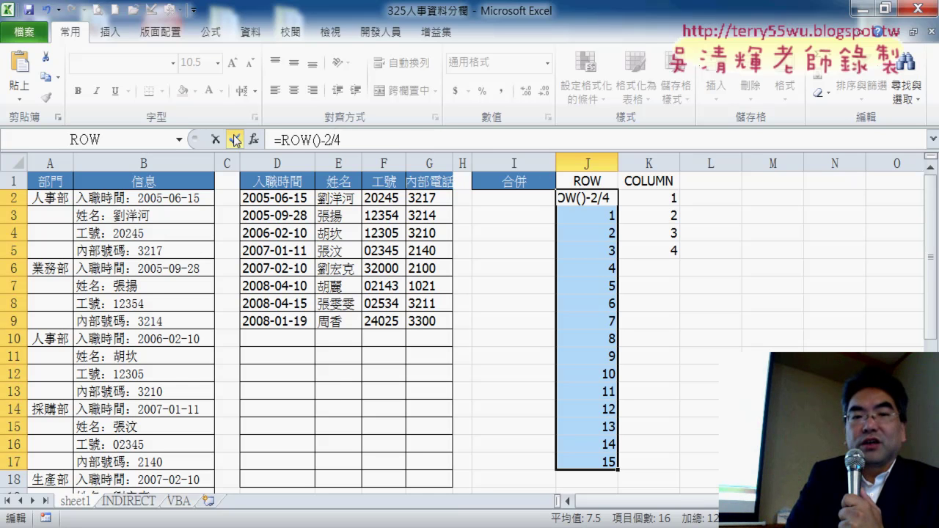
{"action": "key", "text": "Return"}
{"action": "left_click", "coordinate": [603, 201]}
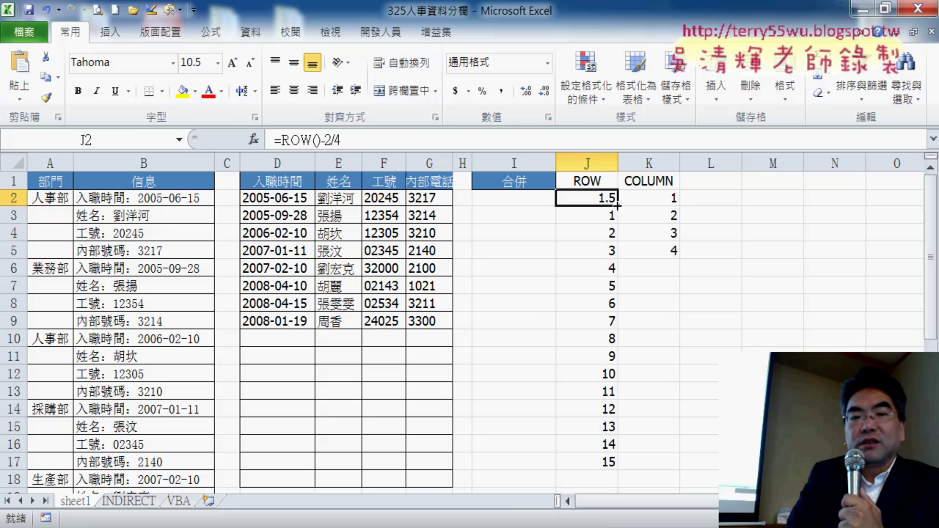
{"action": "left_click", "coordinate": [283, 138]}
{"action": "type", "text": "("}
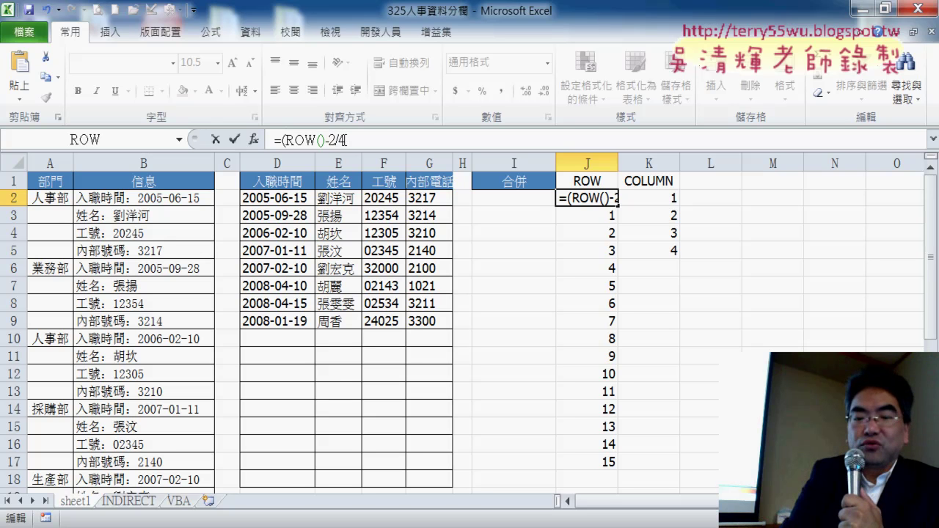
{"action": "type", "text": ")"}
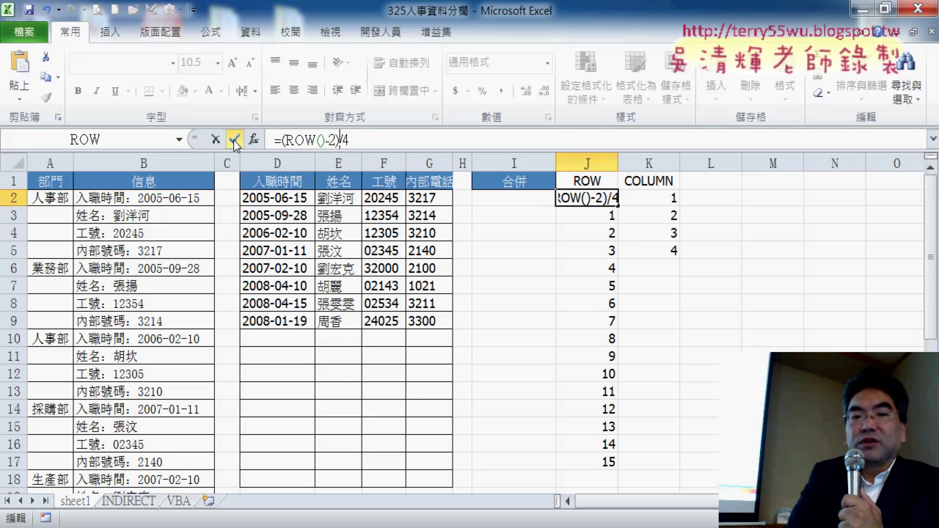
{"action": "left_click", "coordinate": [234, 139]}
{"action": "left_click_drag", "start_coordinate": [618, 206], "coordinate": [620, 470]}
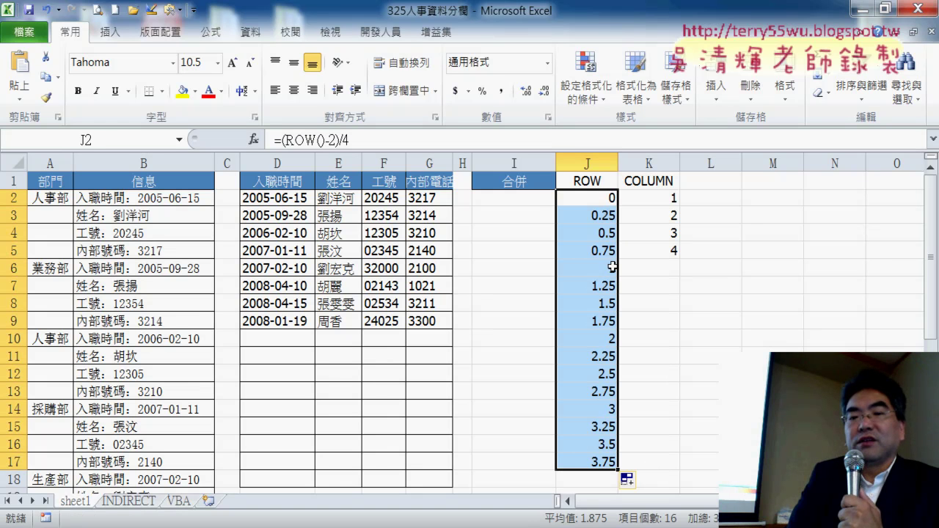
{"action": "left_click_drag", "start_coordinate": [608, 198], "coordinate": [609, 250]}
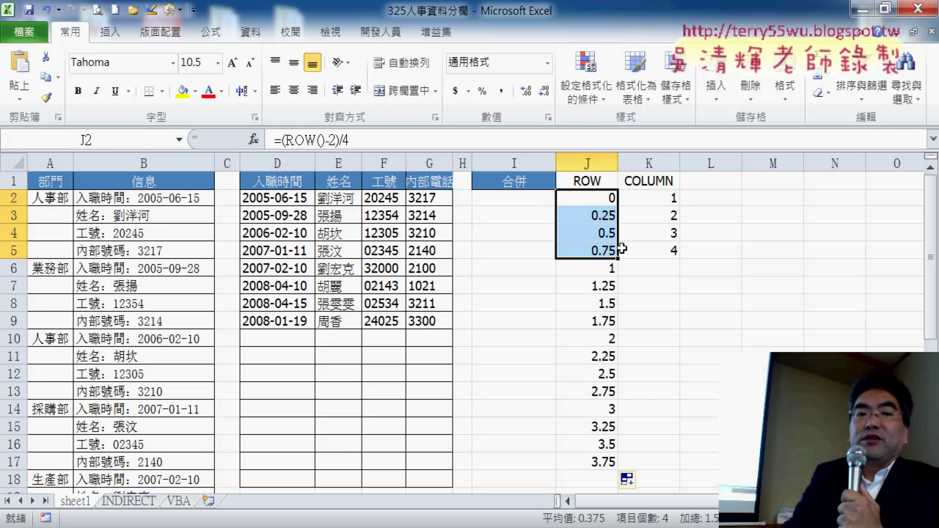
Wrap J2's formula in INT as =INT((ROW()-2)/4) and fill it down to J17.
{"action": "left_click", "coordinate": [283, 139]}
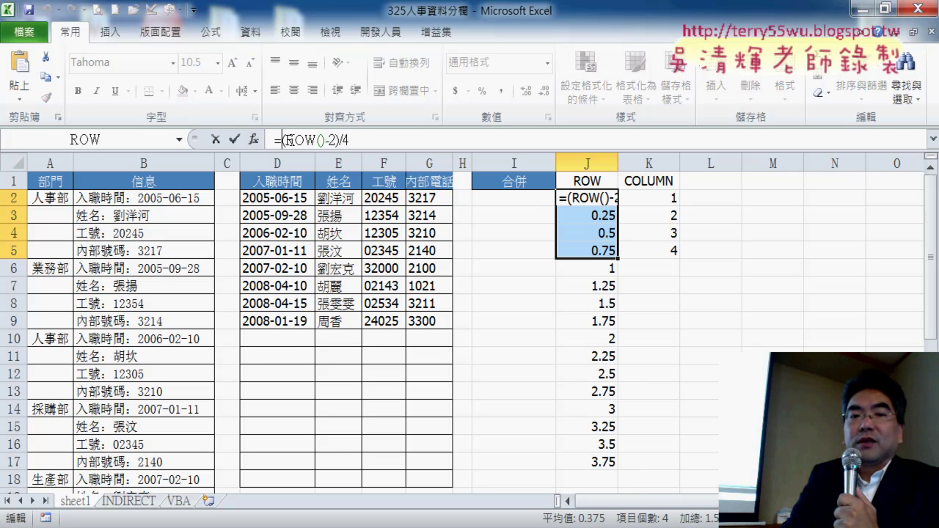
{"action": "type", "text": "int"}
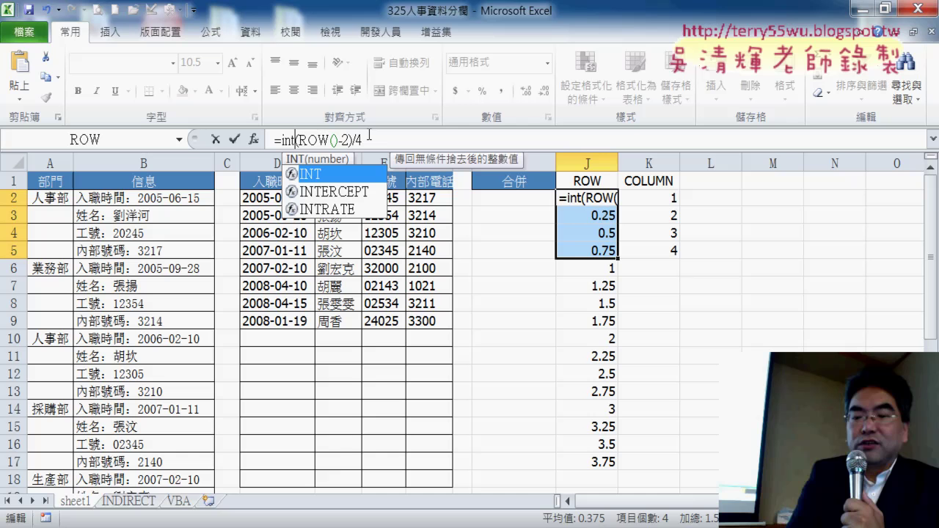
{"action": "type", "text": "((ROW("}
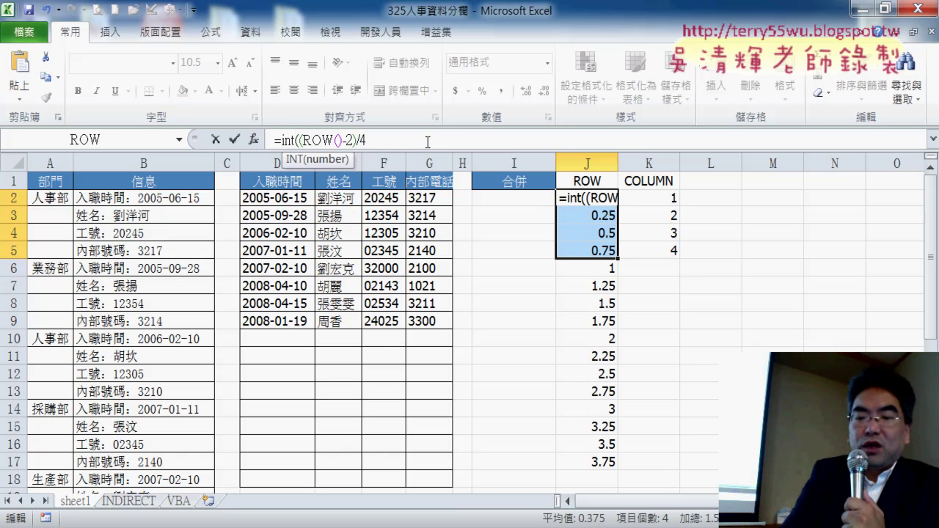
{"action": "type", "text": ")"}
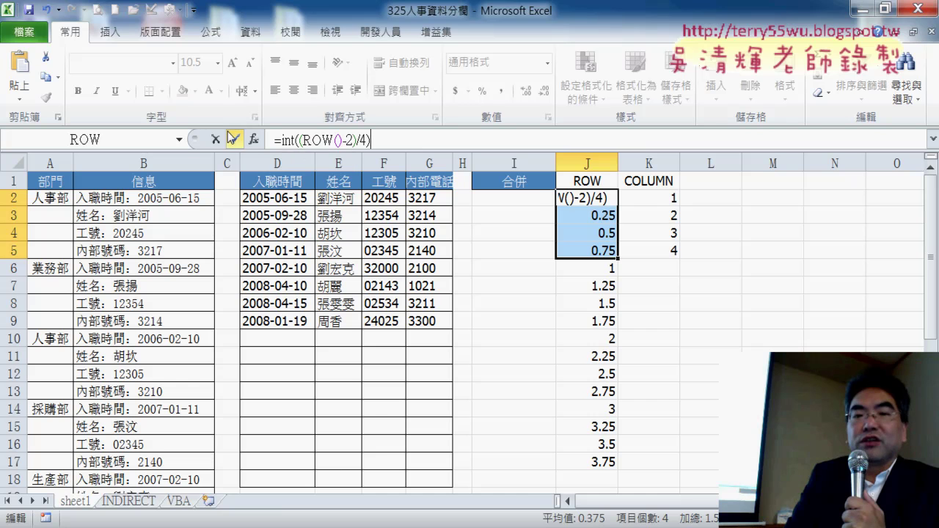
{"action": "left_click", "coordinate": [233, 138]}
{"action": "left_click", "coordinate": [606, 203]}
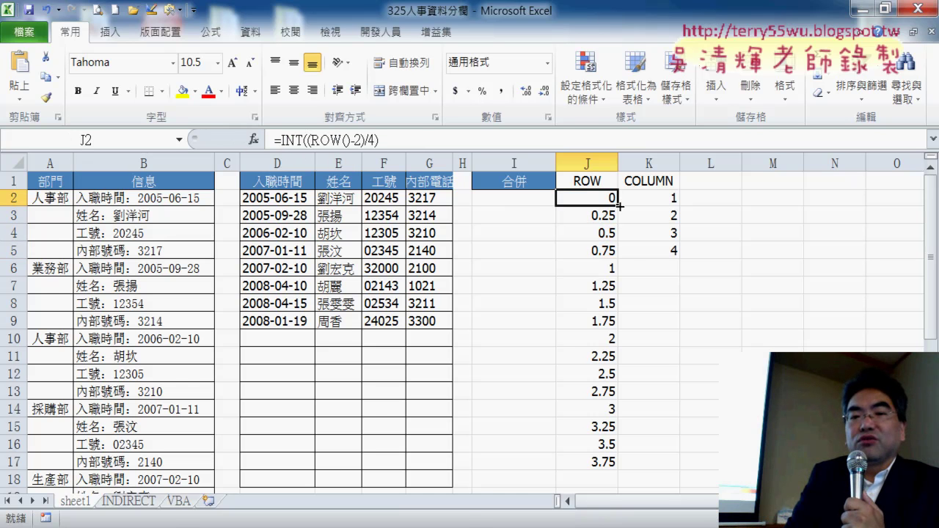
{"action": "left_click_drag", "start_coordinate": [619, 206], "coordinate": [618, 470]}
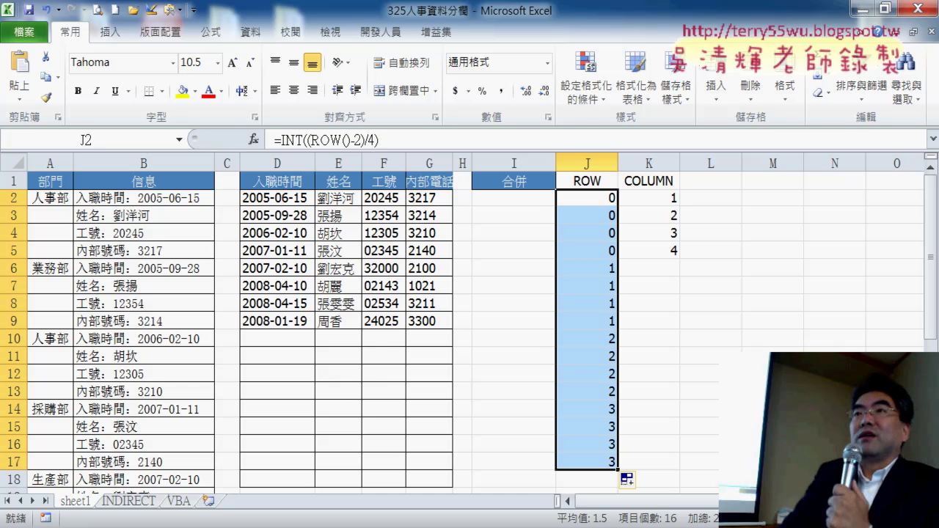
Append +1 to J2's formula and fill =INT((ROW()-2)/4)+1 down to row 33.
{"action": "left_click", "coordinate": [426, 140]}
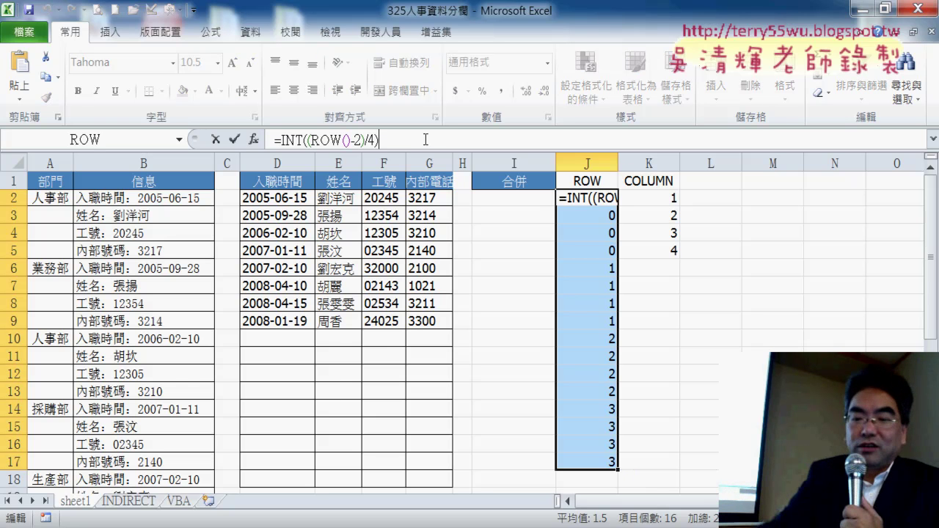
{"action": "type", "text": "+1"}
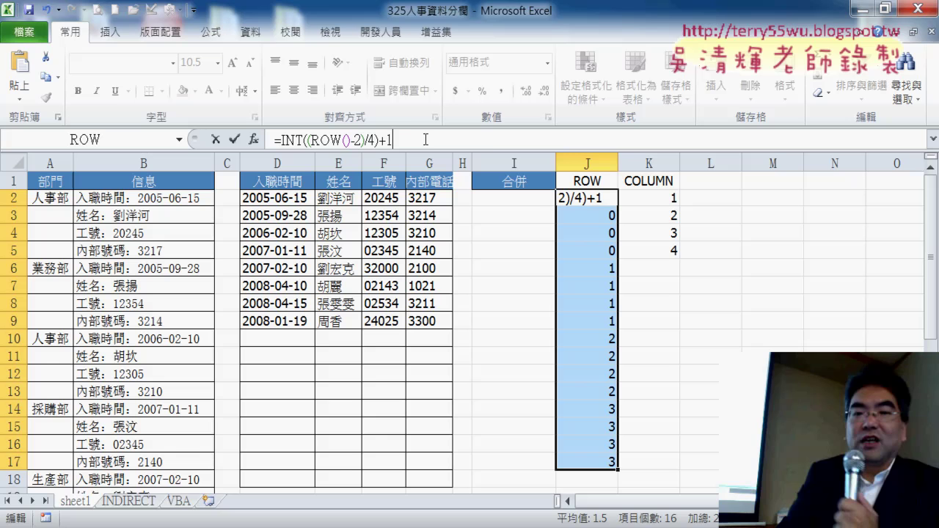
{"action": "key", "text": "Return"}
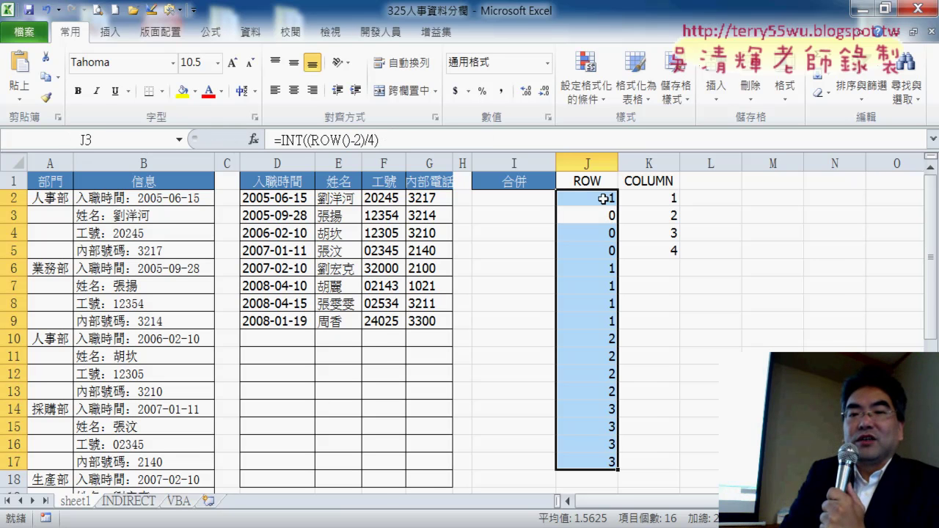
{"action": "left_click", "coordinate": [612, 198]}
{"action": "mouse_move", "coordinate": [618, 209]}
{"action": "left_mouse_down"}
{"action": "mouse_move", "coordinate": [623, 523]}
{"action": "mouse_move", "coordinate": [620, 469]}
{"action": "left_mouse_up"}
{"action": "scroll", "coordinate": [650, 434], "scroll_direction": "up", "scroll_amount": 5}
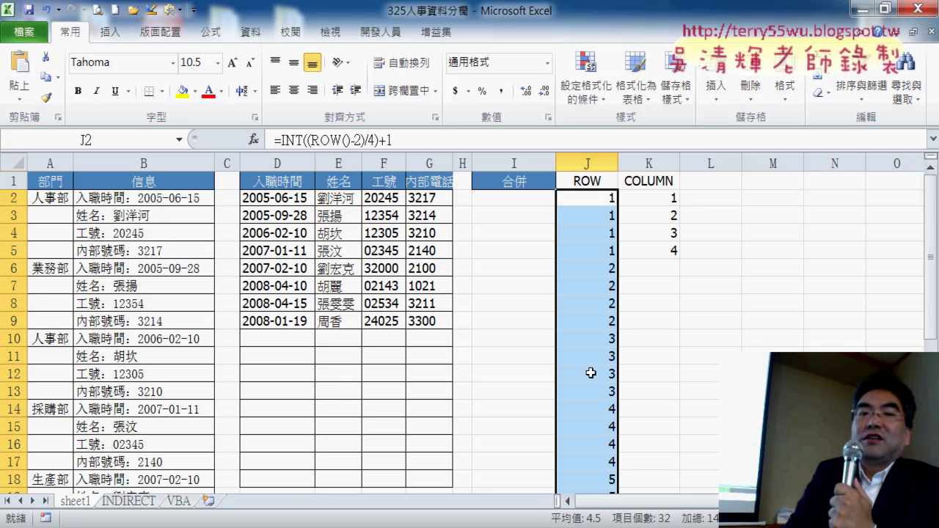
Leave J2's formula unchanged and select the sample numbers 1–4 in K2:K5 to clear them.
{"action": "left_click_drag", "start_coordinate": [311, 139], "coordinate": [363, 136]}
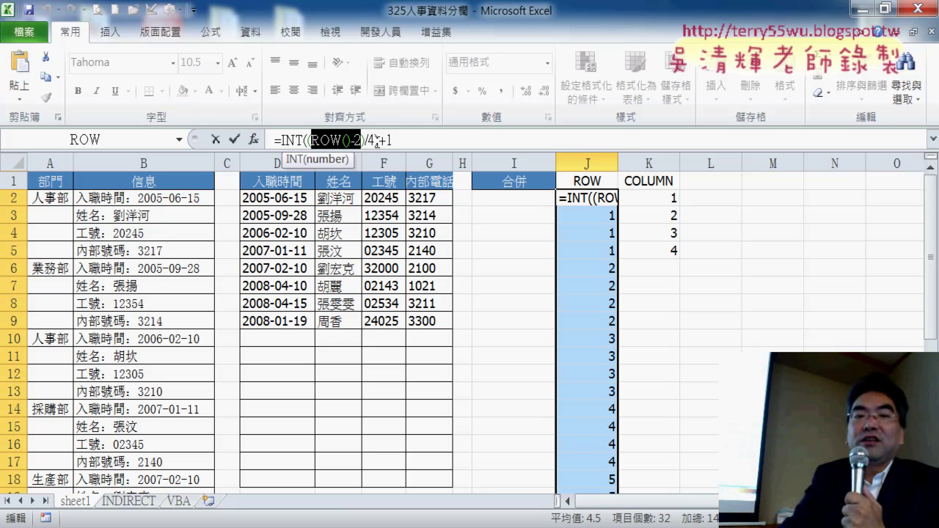
{"action": "key", "text": "Return"}
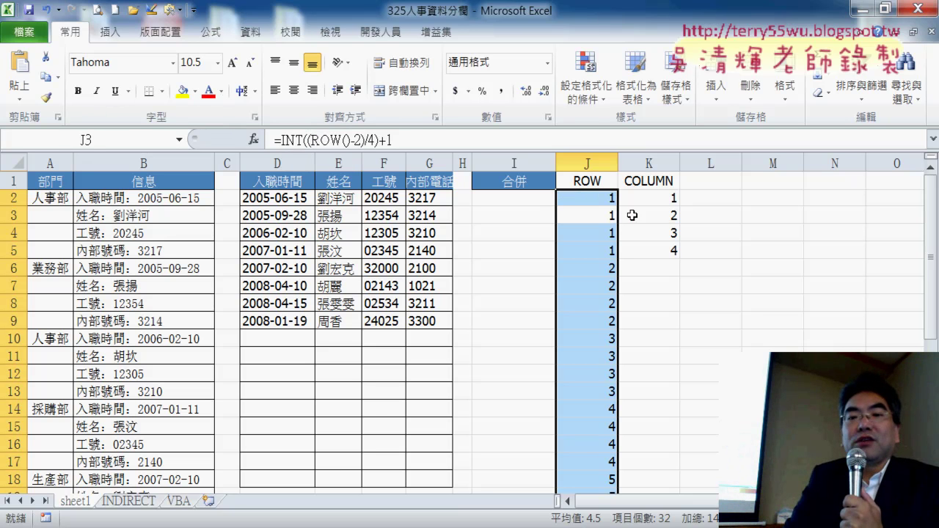
{"action": "left_click", "coordinate": [672, 198]}
{"action": "left_click_drag", "start_coordinate": [671, 199], "coordinate": [662, 252]}
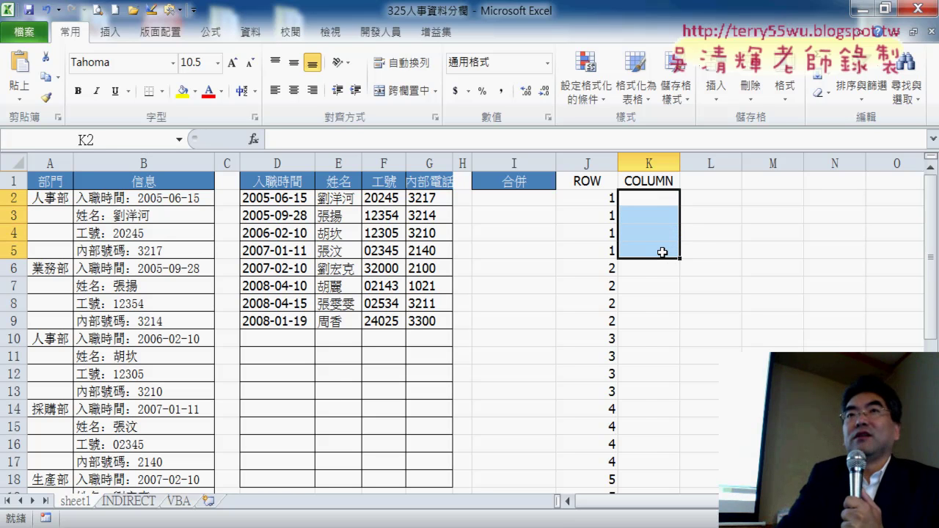
Insert the ROW function into K2 from the Recently Used functions.
{"action": "left_click", "coordinate": [662, 202]}
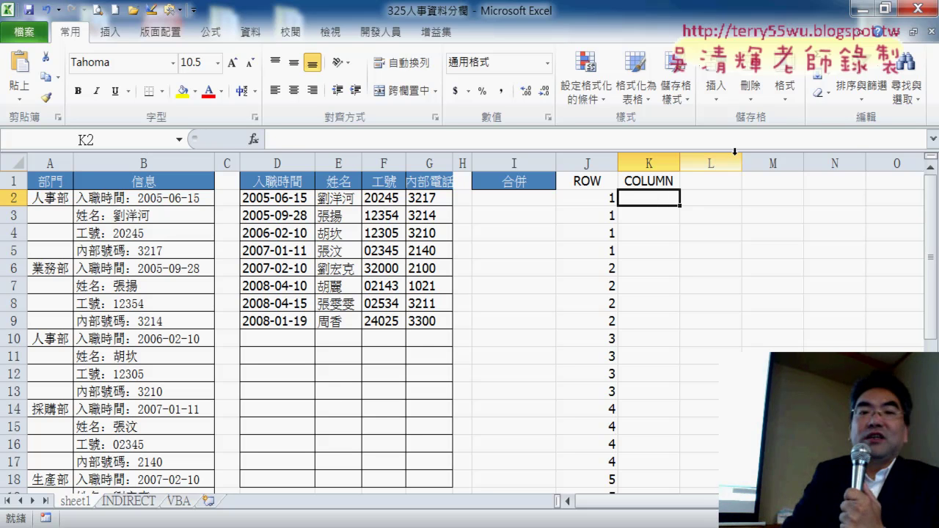
{"action": "left_click", "coordinate": [253, 138]}
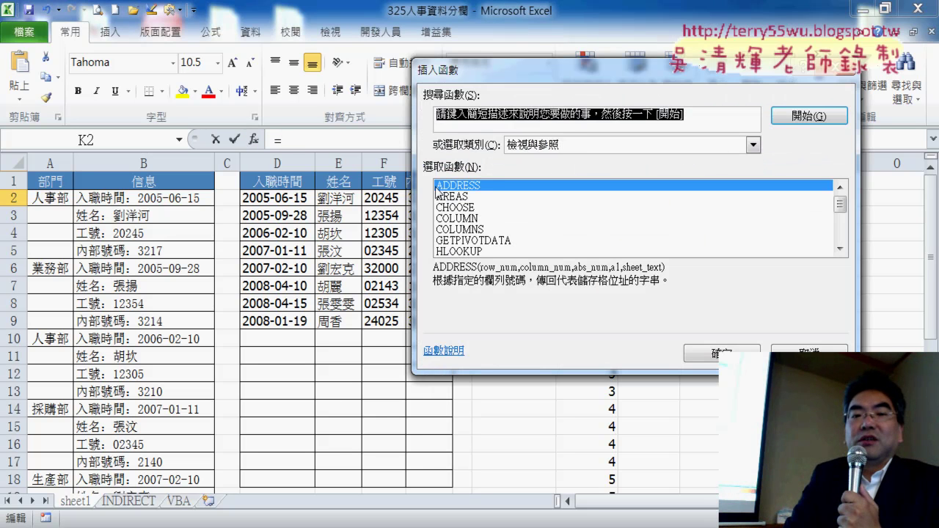
{"action": "left_click", "coordinate": [556, 146]}
{"action": "left_click", "coordinate": [551, 157]}
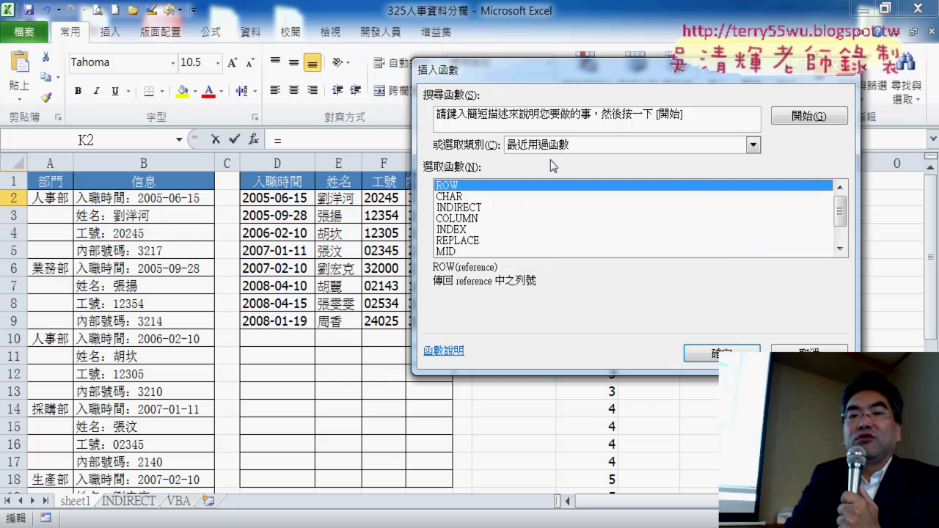
{"action": "double_click", "coordinate": [495, 189]}
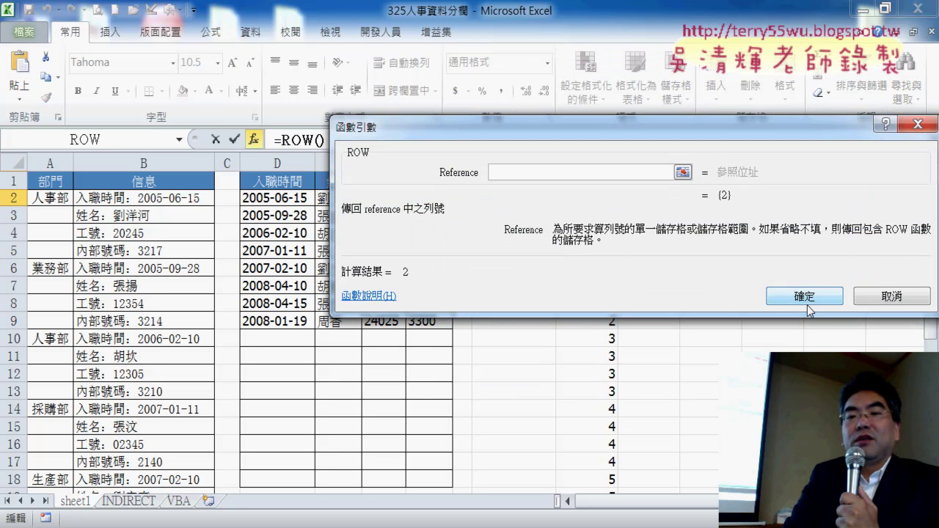
{"action": "left_click", "coordinate": [803, 297]}
Add -2 to K2's formula, then cut ROW()-2 out so only '=' remains.
{"action": "left_click", "coordinate": [433, 143]}
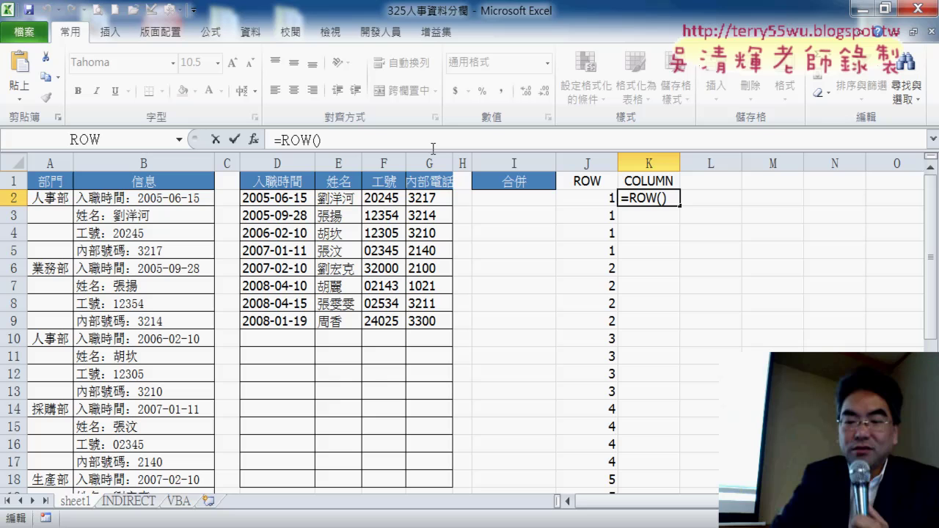
{"action": "type", "text": "-"}
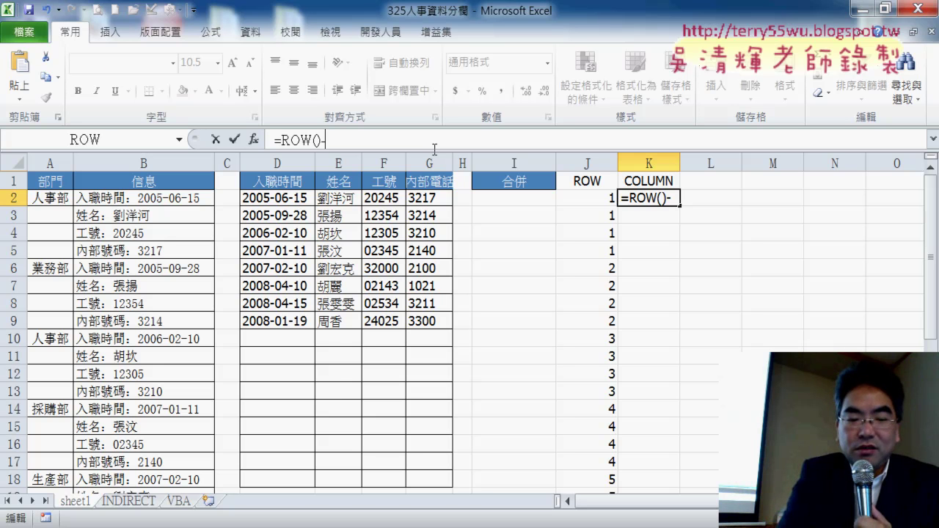
{"action": "type", "text": "2"}
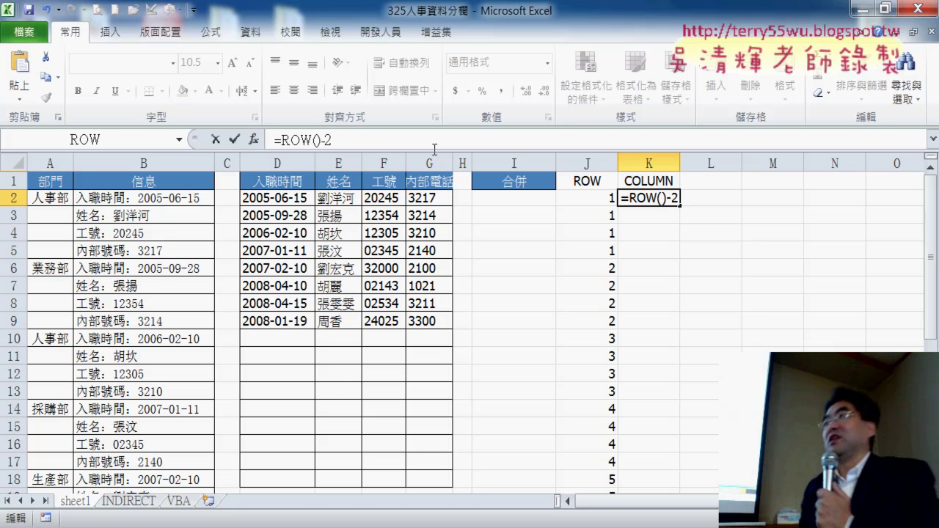
{"action": "left_click_drag", "start_coordinate": [283, 140], "coordinate": [330, 140]}
{"action": "key", "text": "ctrl+c"}
{"action": "right_click", "coordinate": [325, 144]}
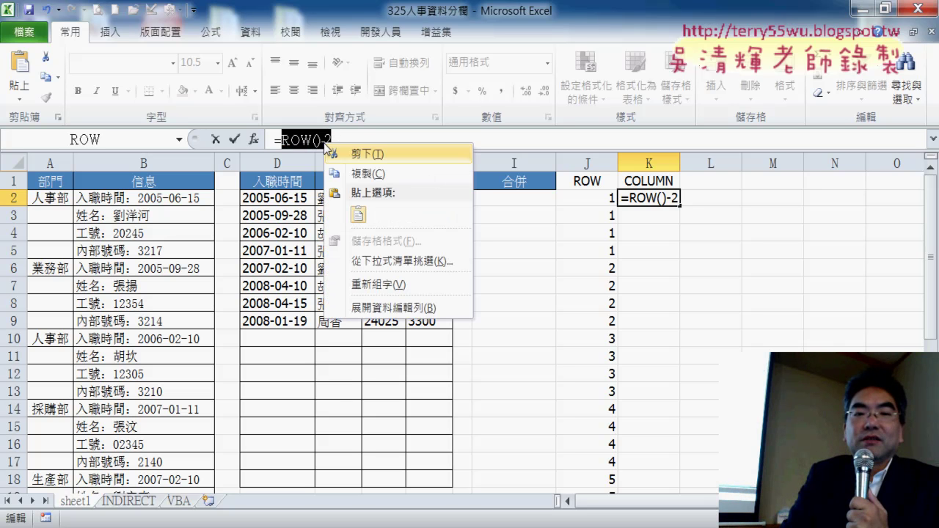
{"action": "left_click", "coordinate": [365, 155]}
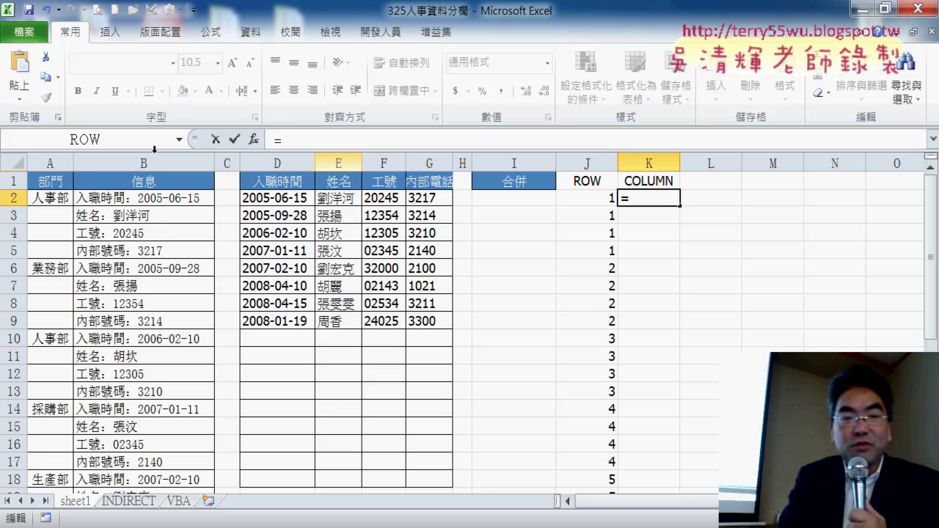
Choose the MOD function from the Math & Trig category for K2.
{"action": "left_click", "coordinate": [254, 139]}
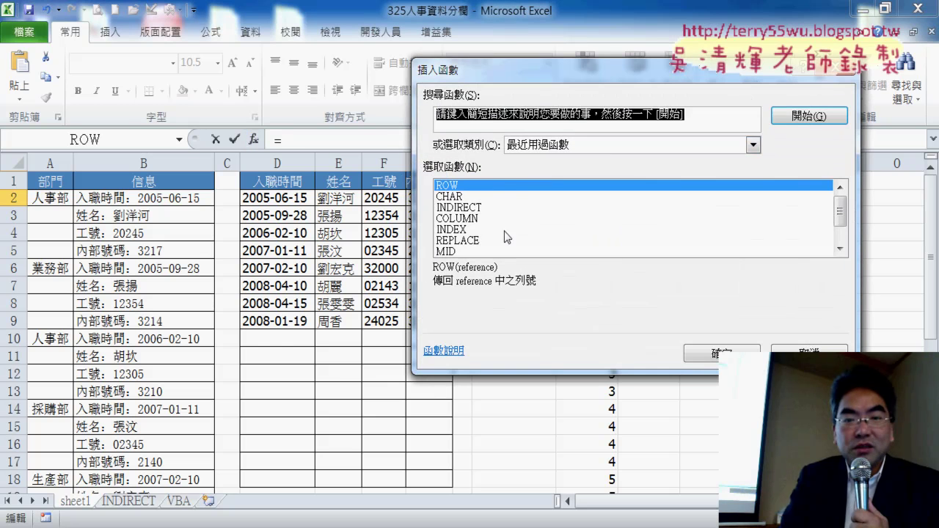
{"action": "left_click", "coordinate": [594, 152]}
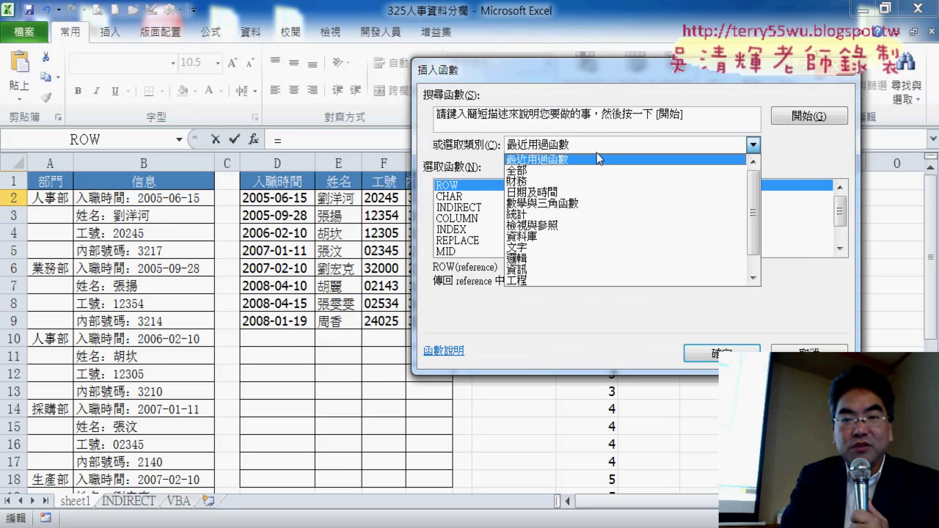
{"action": "left_click", "coordinate": [596, 204]}
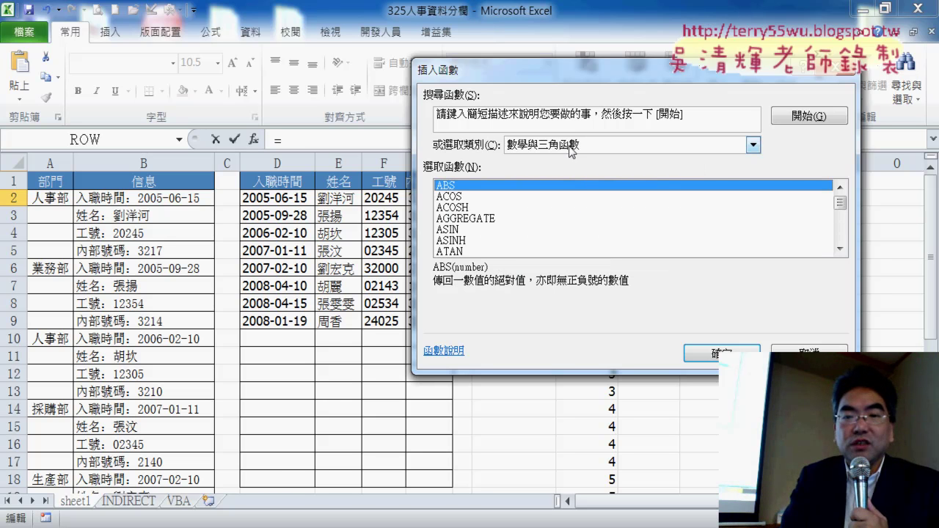
{"action": "left_click_drag", "start_coordinate": [841, 203], "coordinate": [842, 224]}
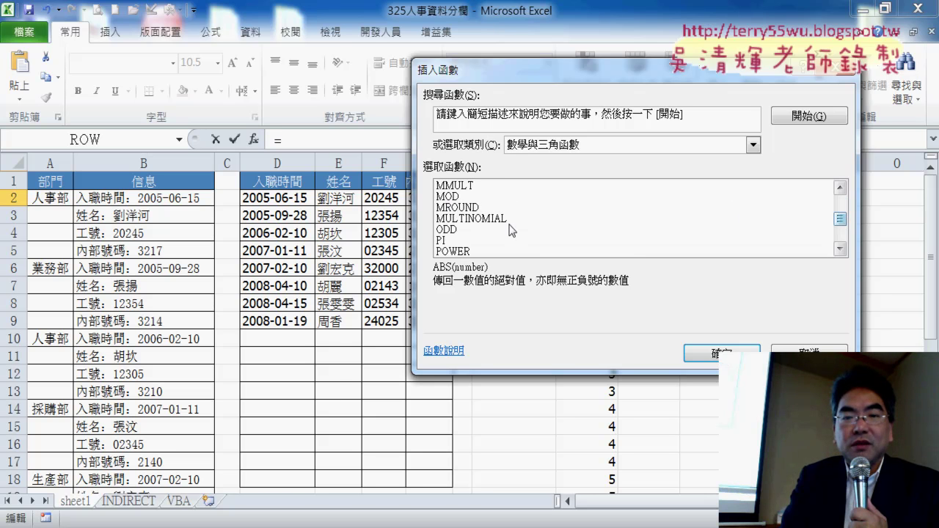
{"action": "left_click", "coordinate": [489, 196]}
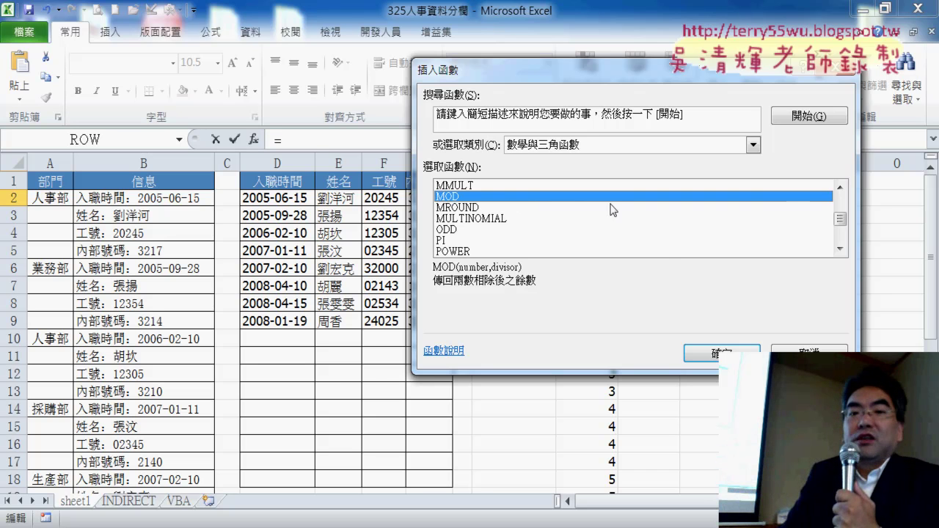
{"action": "left_click", "coordinate": [715, 355]}
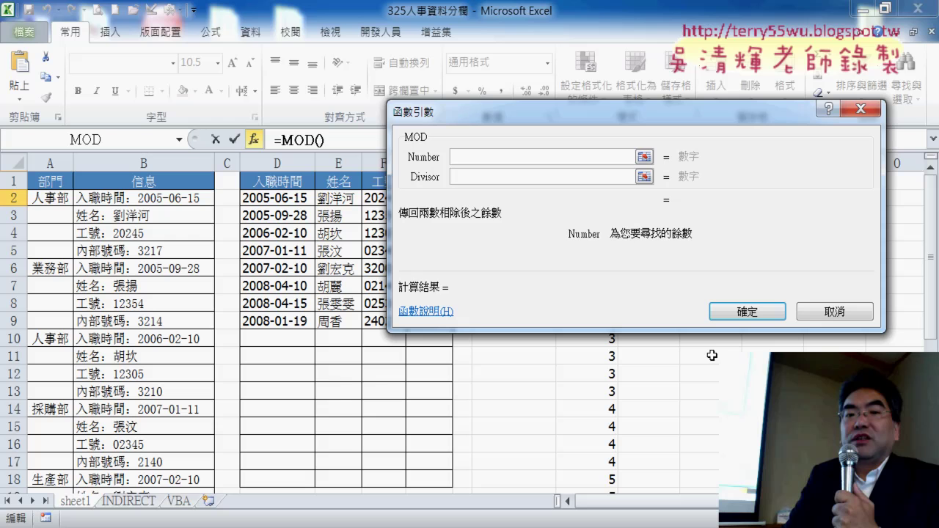
Paste ROW()-2 as Number and enter 4 as Divisor, giving =MOD(ROW()-2,4).
{"action": "right_click", "coordinate": [500, 157]}
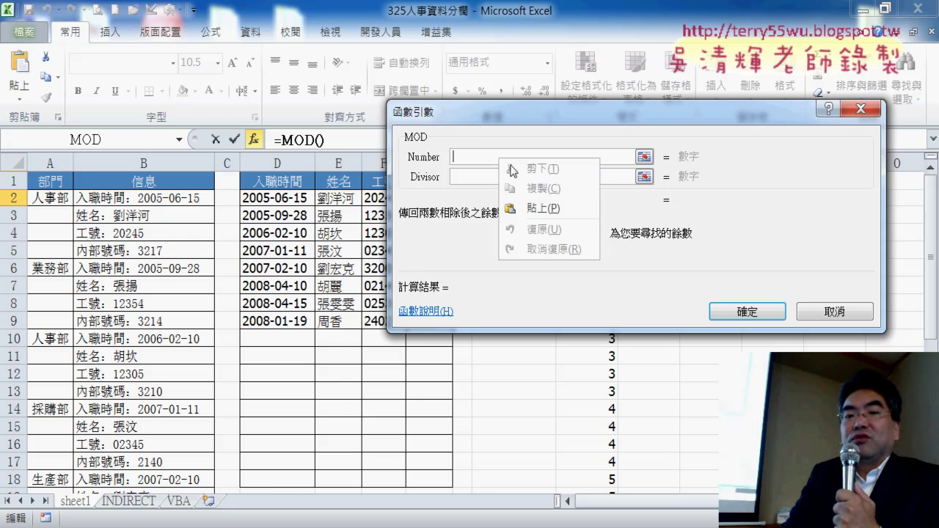
{"action": "left_click", "coordinate": [536, 209]}
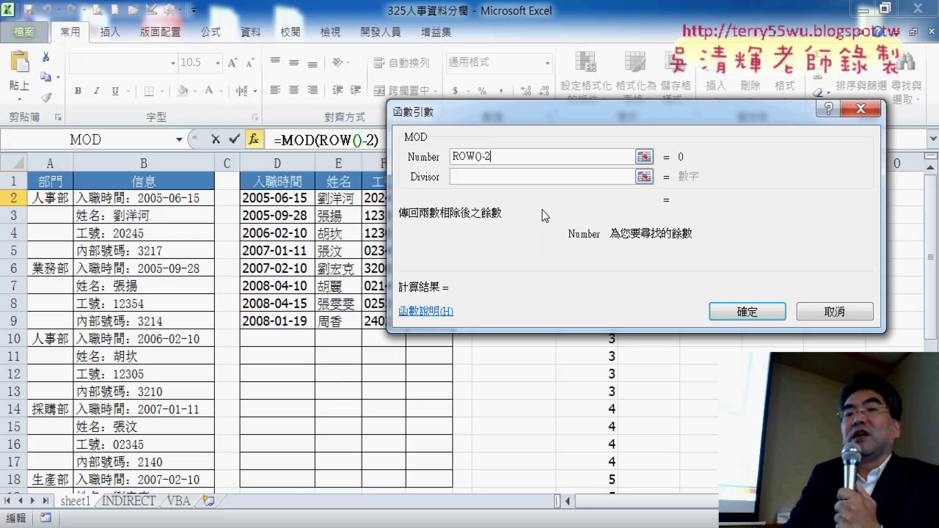
{"action": "left_click", "coordinate": [473, 176]}
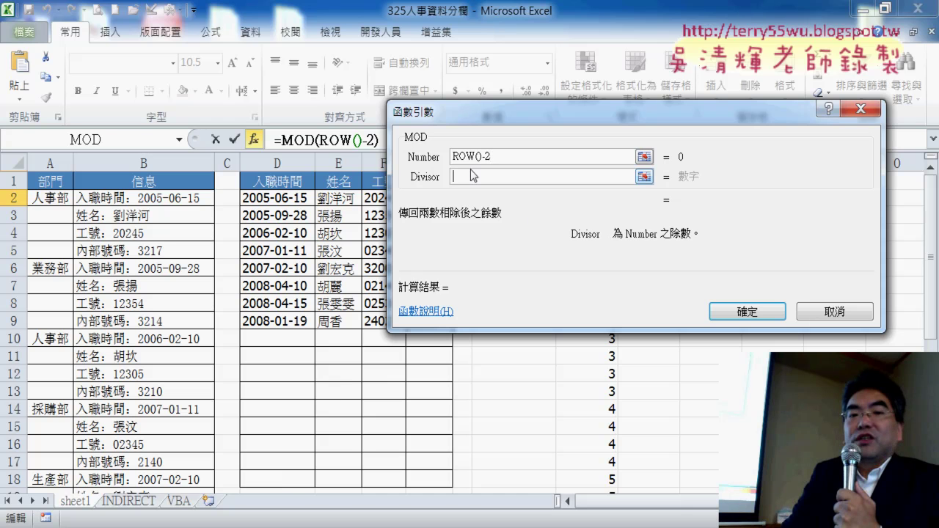
{"action": "type", "text": "4"}
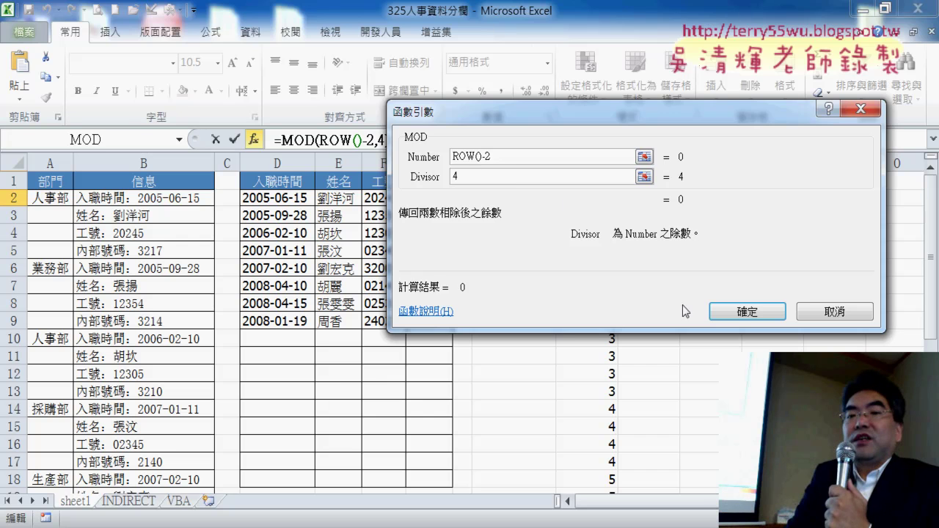
{"action": "left_click", "coordinate": [744, 312]}
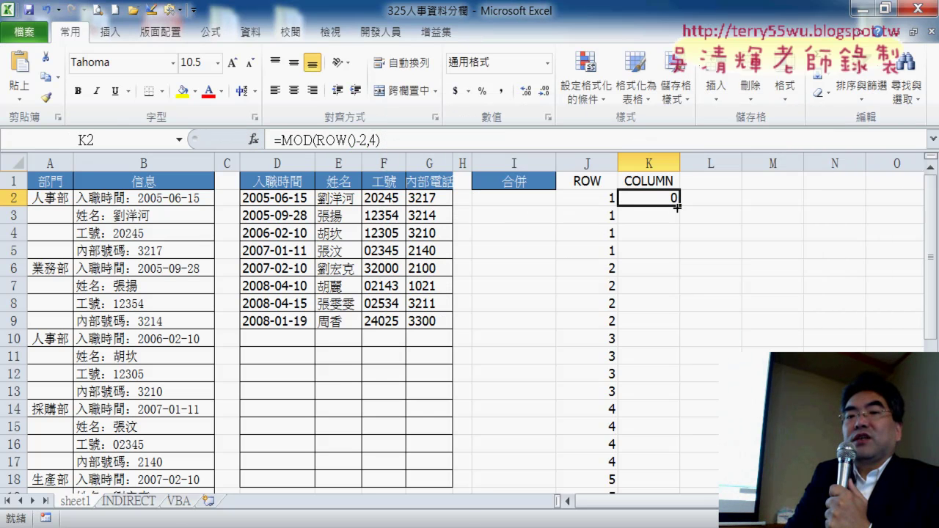
Undo a trial copy into K3, then fill the MOD formula down column K to row 33.
{"action": "left_click_drag", "start_coordinate": [680, 206], "coordinate": [679, 221]}
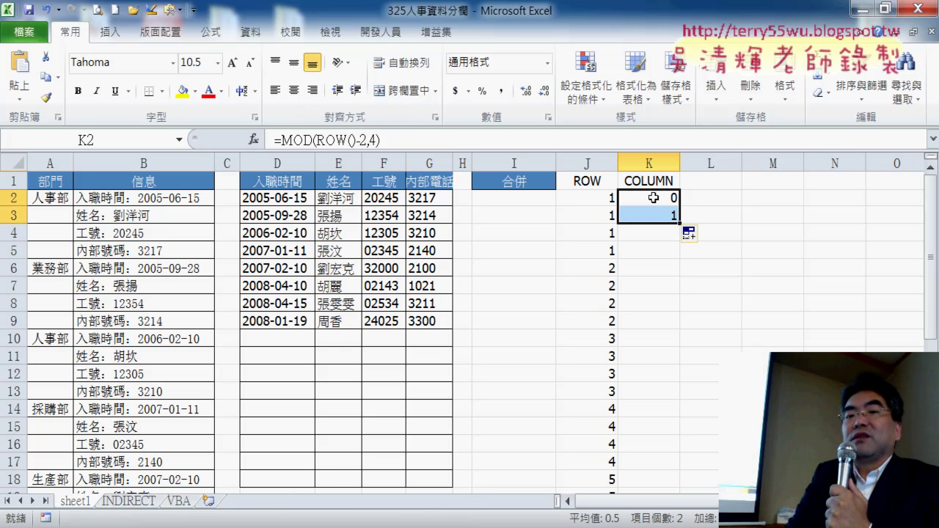
{"action": "left_click", "coordinate": [658, 215]}
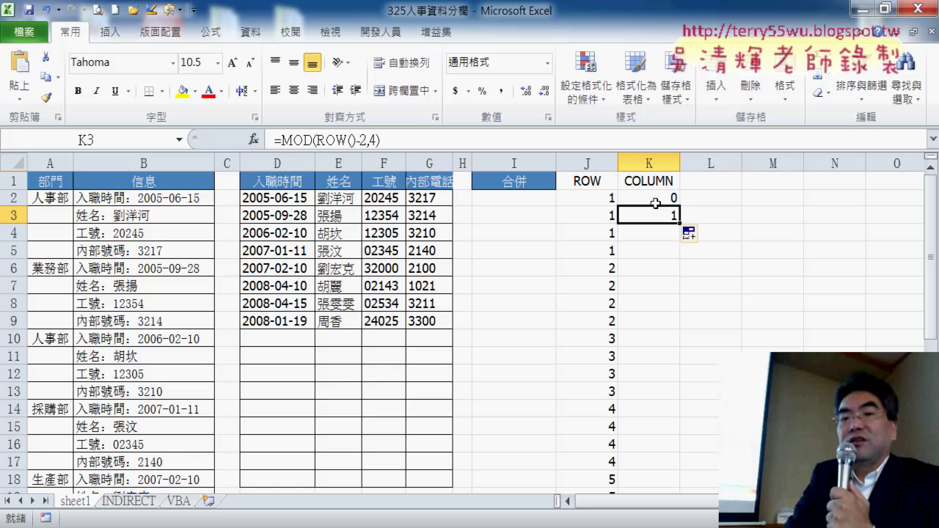
{"action": "key", "text": "ctrl+z"}
{"action": "left_click_drag", "start_coordinate": [679, 211], "coordinate": [679, 469]}
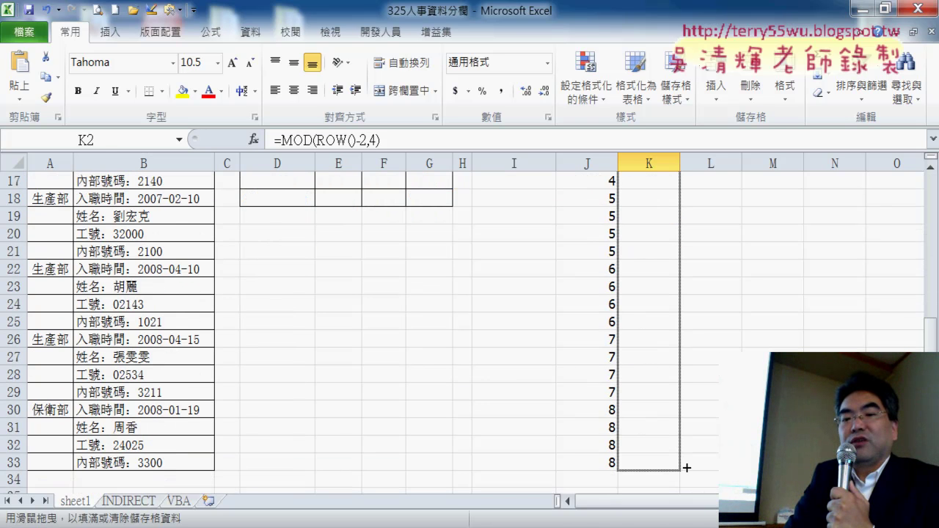
{"action": "left_click_drag", "start_coordinate": [682, 469], "coordinate": [685, 469]}
{"action": "scroll", "coordinate": [711, 435], "scroll_direction": "up", "scroll_amount": 5}
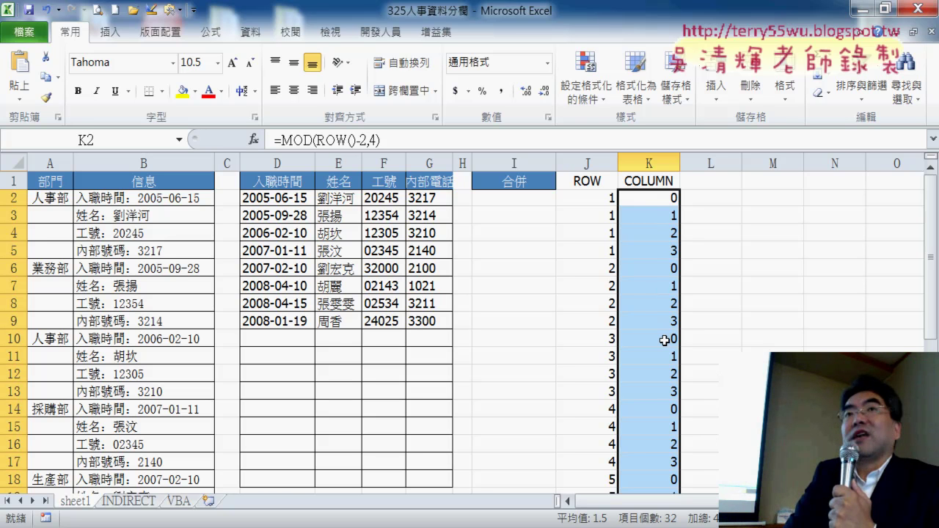
Check the 0, 1, 2, 3 cycle in K3:K9, then reopen K2's formula for editing.
{"action": "left_click", "coordinate": [668, 213]}
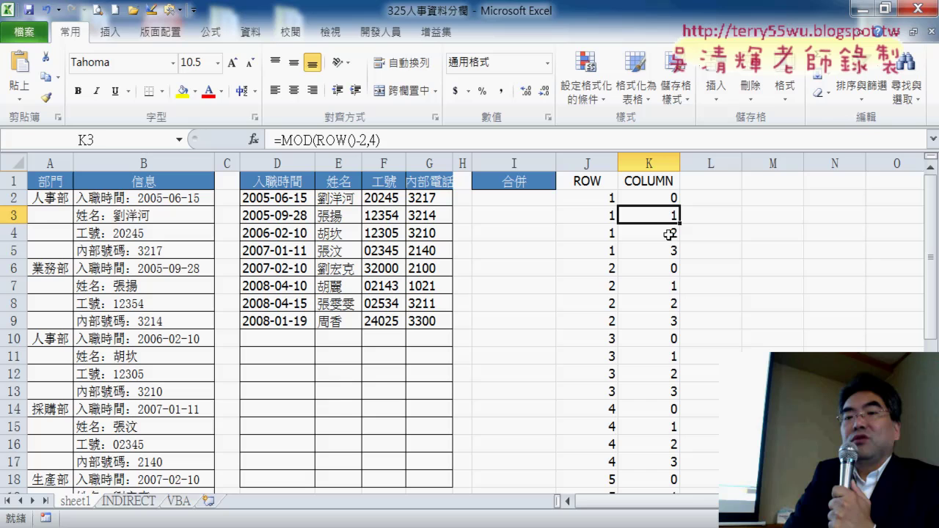
{"action": "left_click", "coordinate": [669, 233]}
{"action": "left_click", "coordinate": [668, 250]}
{"action": "left_click", "coordinate": [665, 269]}
{"action": "left_click", "coordinate": [666, 286]}
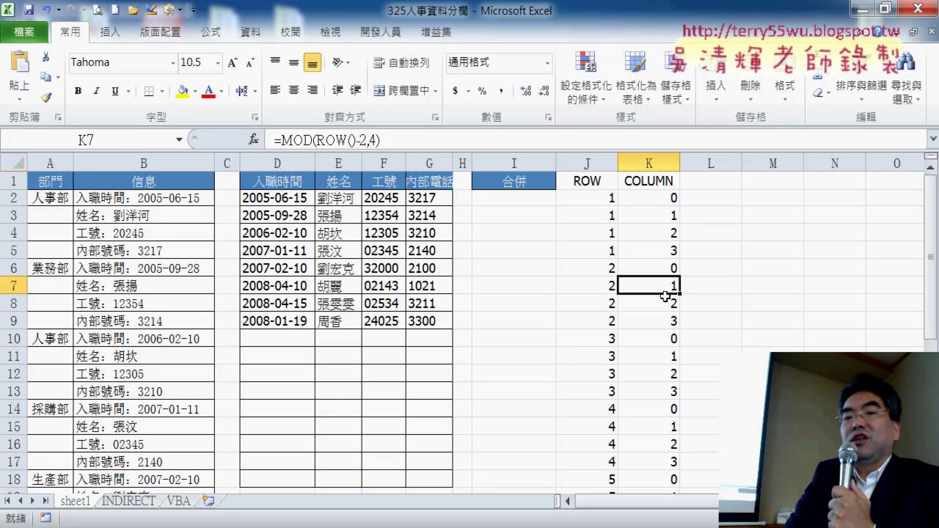
{"action": "left_click", "coordinate": [666, 304]}
{"action": "left_click", "coordinate": [669, 336]}
{"action": "left_click", "coordinate": [670, 320]}
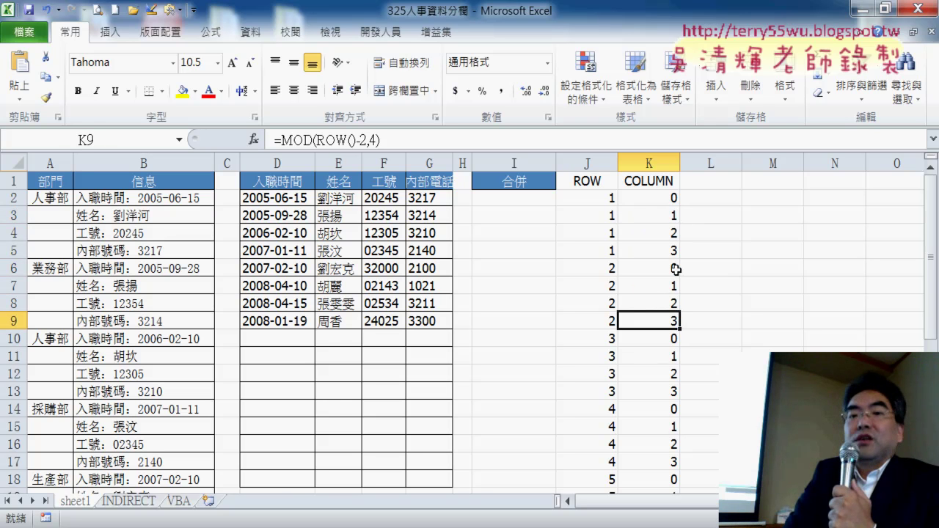
{"action": "left_click", "coordinate": [671, 201]}
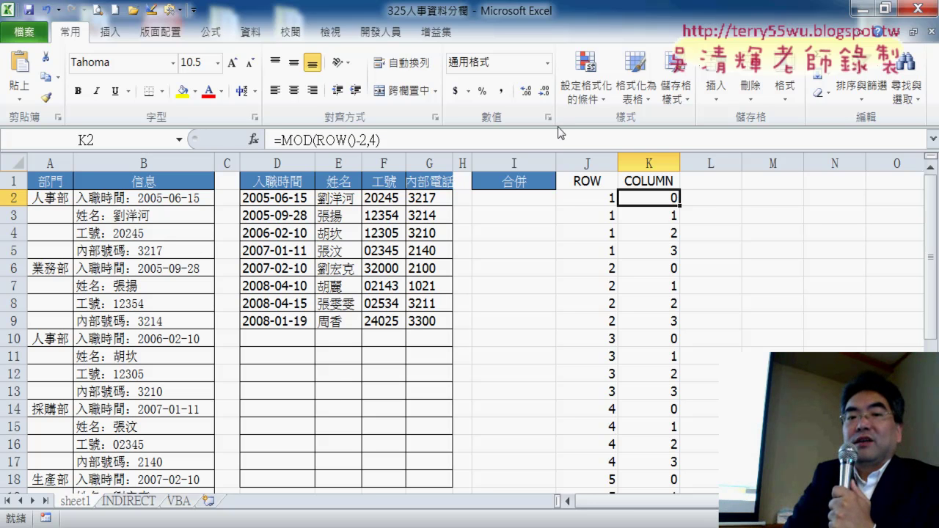
{"action": "left_click", "coordinate": [565, 139]}
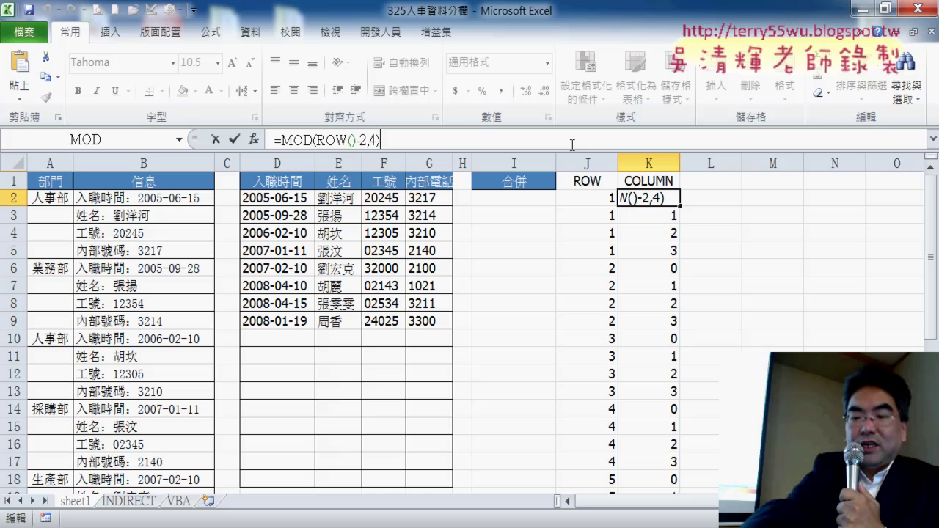
Change K2 to =MOD(ROW()-2,4)+1 and refill column K down to row 33.
{"action": "type", "text": "+1"}
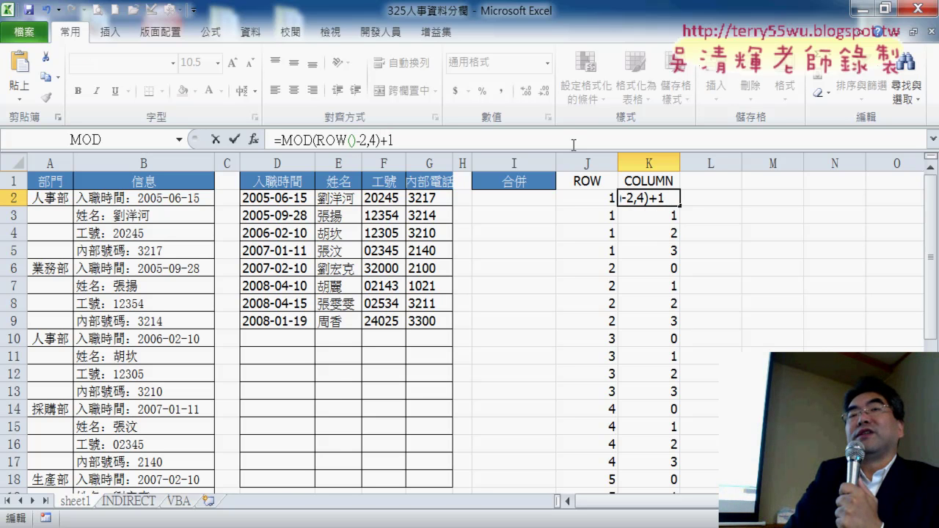
{"action": "left_click", "coordinate": [234, 139]}
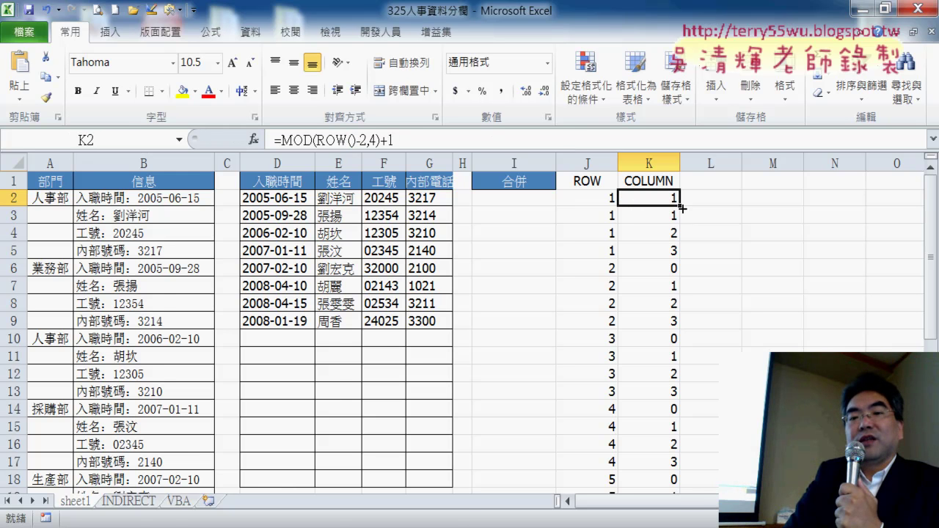
{"action": "left_click_drag", "start_coordinate": [681, 208], "coordinate": [688, 500]}
{"action": "scroll", "coordinate": [469, 330], "scroll_direction": "up", "scroll_amount": 3}
{"action": "scroll", "coordinate": [469, 330], "scroll_direction": "up", "scroll_amount": 3}
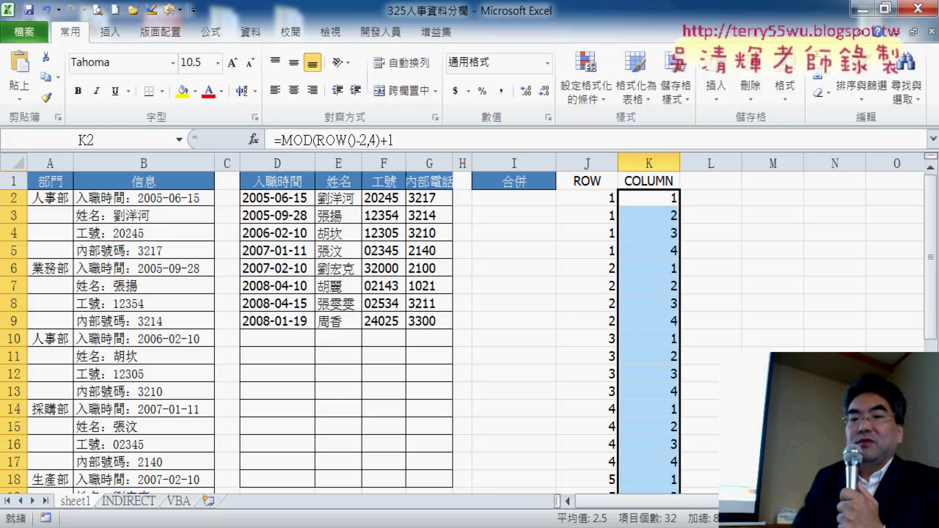
{"action": "left_click", "coordinate": [518, 198]}
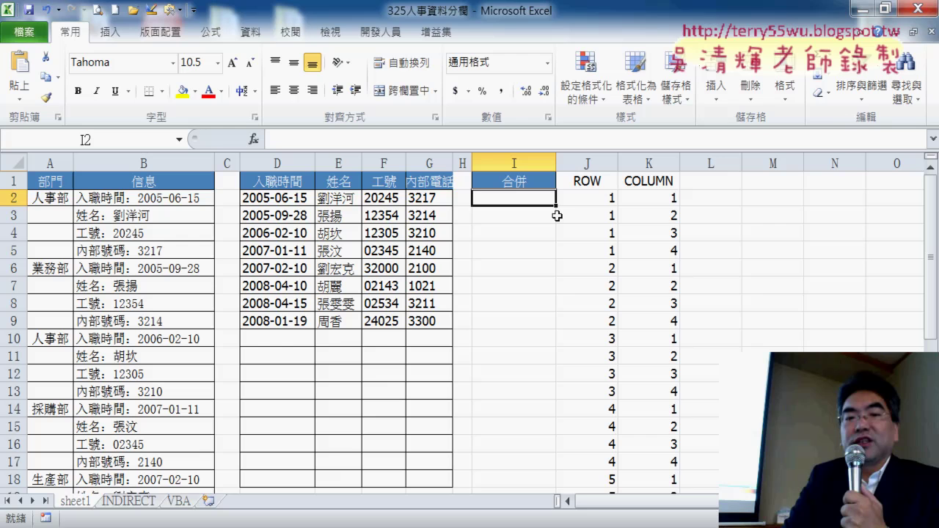
Insert an INDEX function in I2 with D2:G9 as the array, made absolute with F4.
{"action": "left_click", "coordinate": [252, 138]}
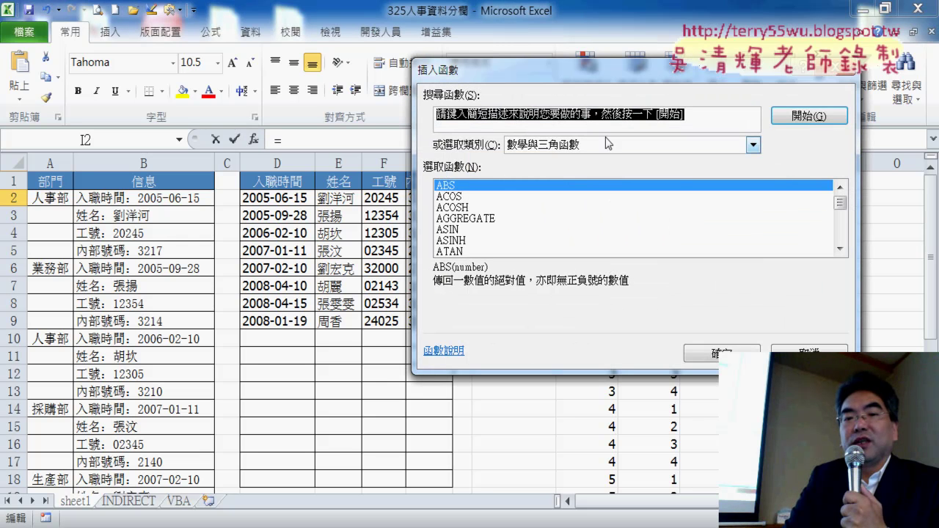
{"action": "left_click", "coordinate": [606, 143]}
{"action": "left_click", "coordinate": [604, 156]}
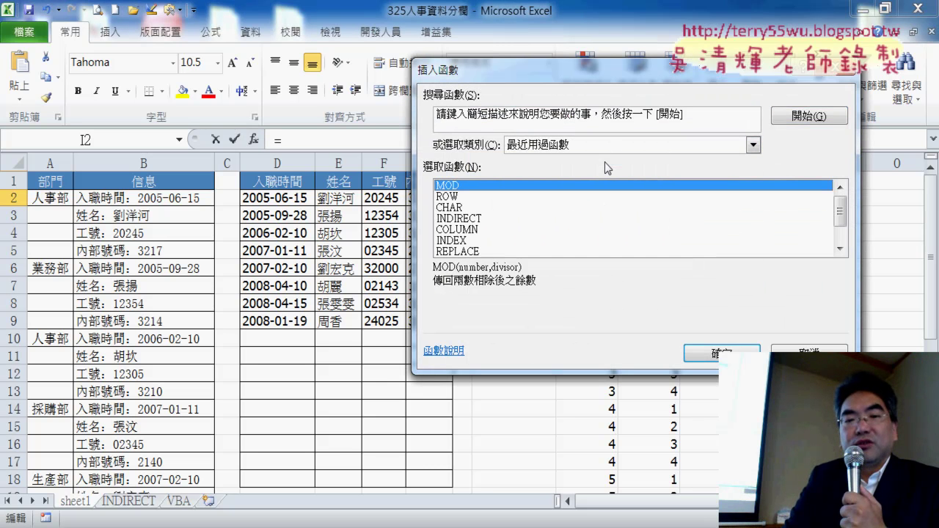
{"action": "double_click", "coordinate": [459, 240]}
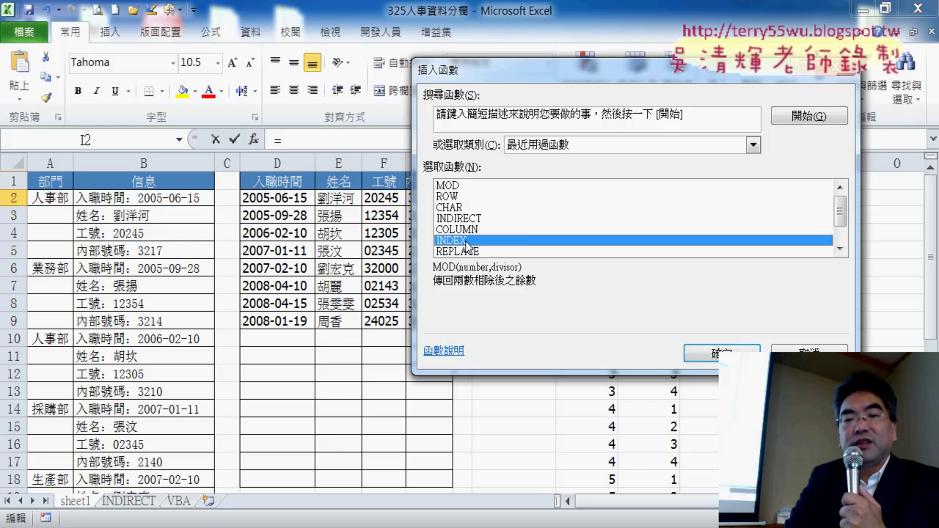
{"action": "left_click", "coordinate": [624, 259]}
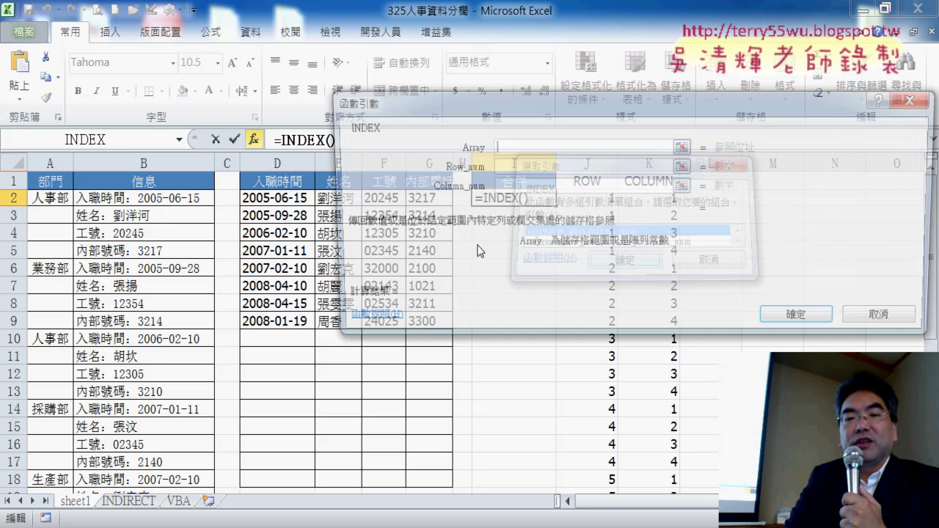
{"action": "mouse_move", "coordinate": [268, 198]}
{"action": "left_mouse_down"}
{"action": "mouse_move", "coordinate": [337, 286]}
{"action": "mouse_move", "coordinate": [439, 321]}
{"action": "left_mouse_up"}
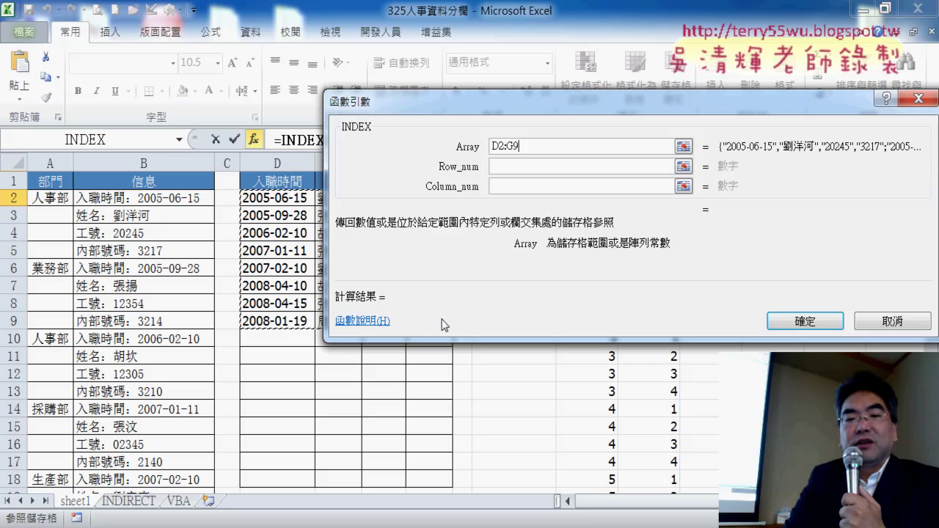
{"action": "left_click", "coordinate": [459, 147]}
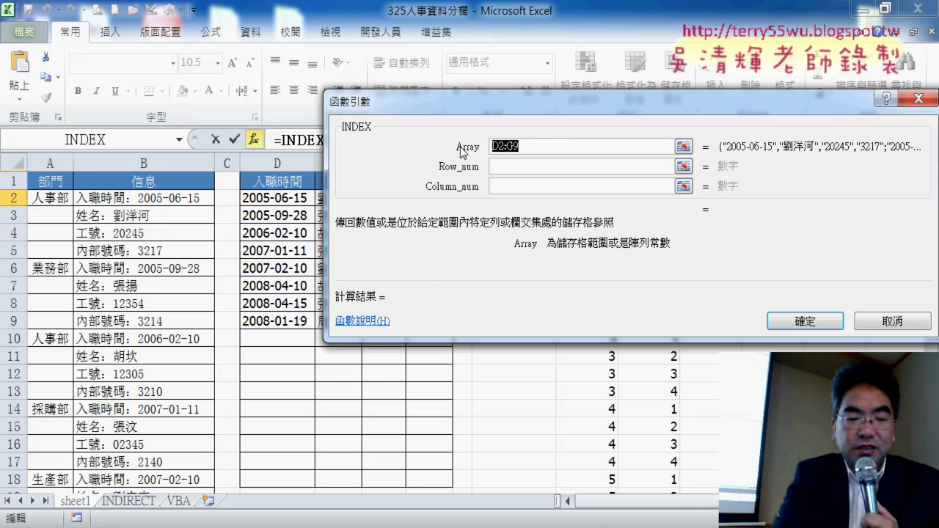
{"action": "key", "text": "F4"}
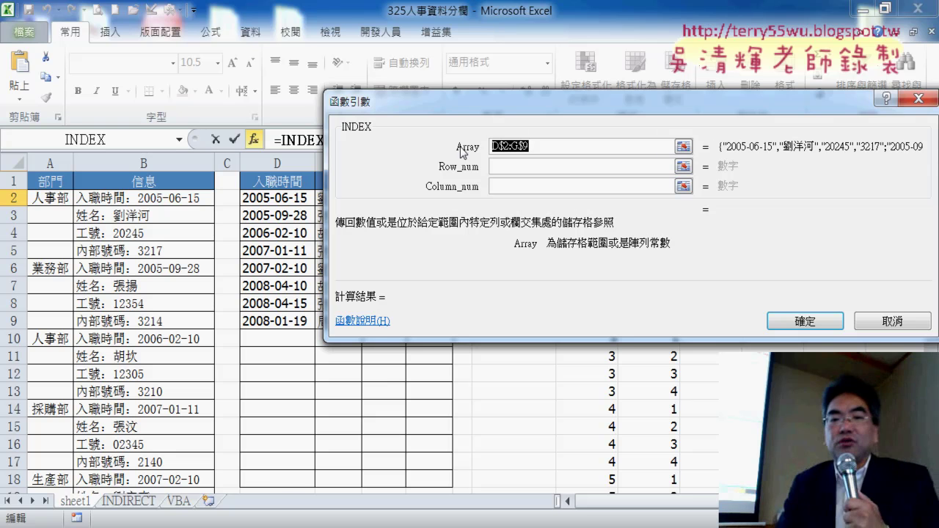
Set INDEX's row number to J2 and column number to K2, returning 2005-06-15.
{"action": "left_click_drag", "start_coordinate": [513, 98], "coordinate": [251, 232]}
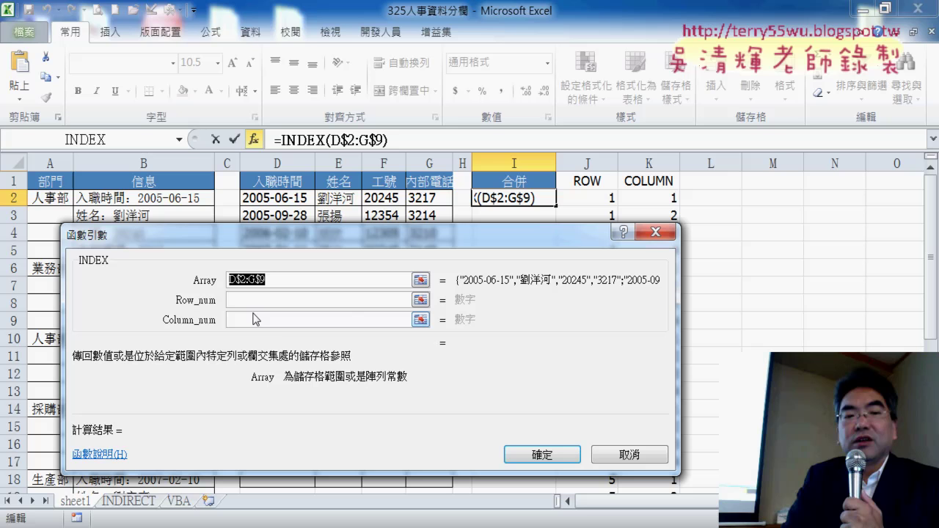
{"action": "key", "text": "Tab"}
{"action": "left_click", "coordinate": [601, 198]}
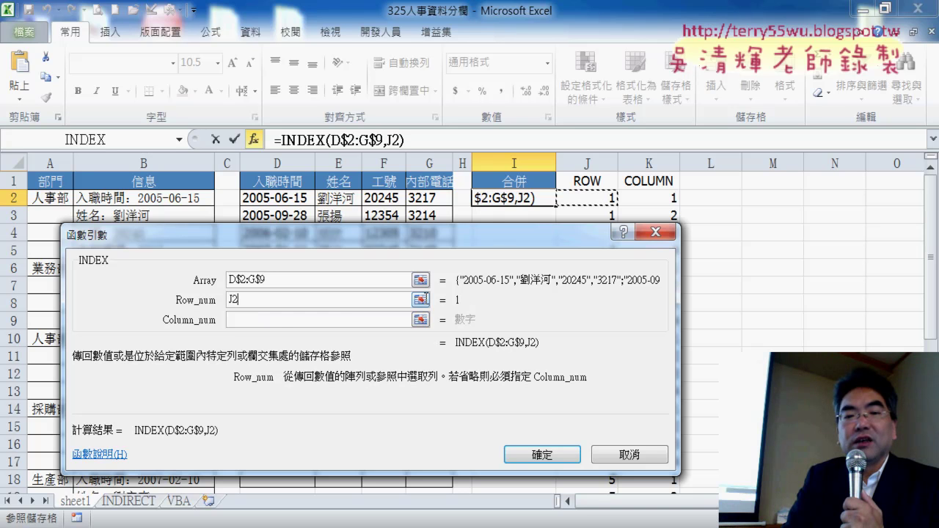
{"action": "left_click", "coordinate": [279, 320]}
{"action": "left_click", "coordinate": [667, 198]}
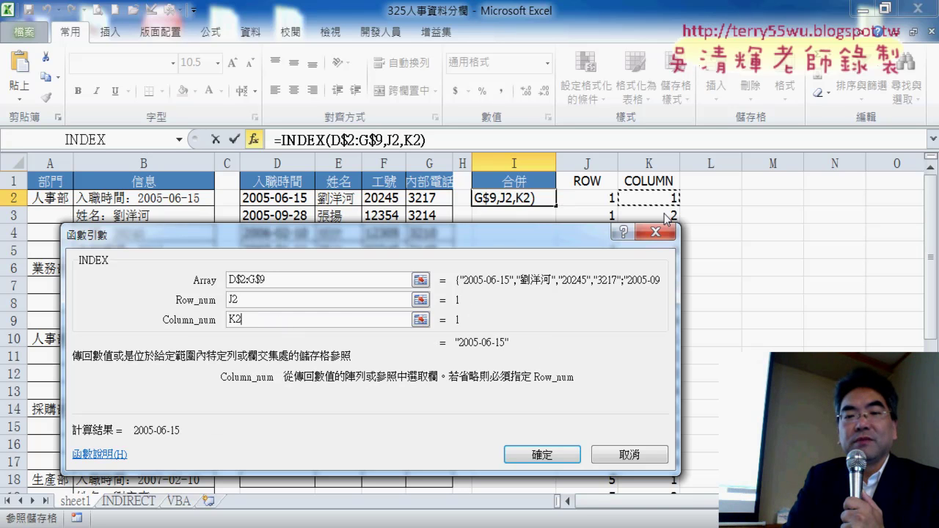
{"action": "left_click", "coordinate": [543, 454]}
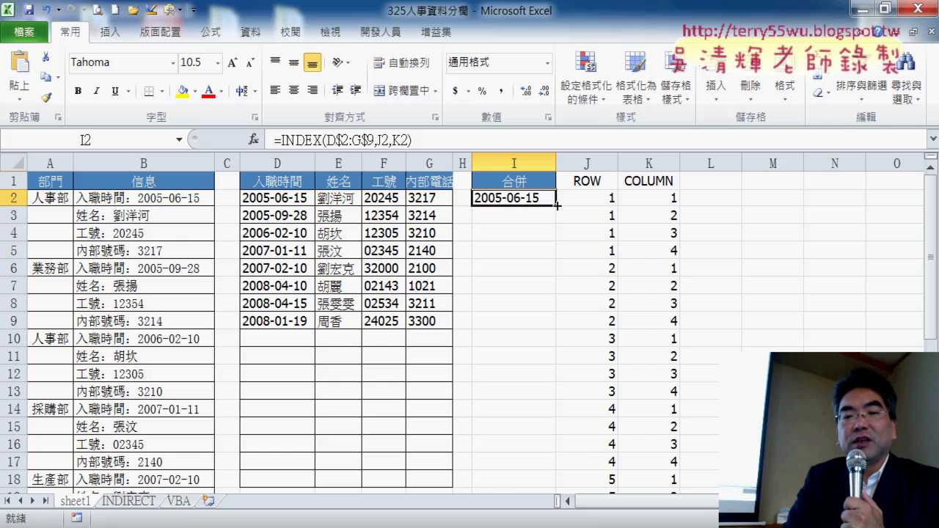
Fill the I2 INDEX formula down column I, then select J2's INT((ROW()-2)/4)+1 expression.
{"action": "double_click", "coordinate": [556, 206]}
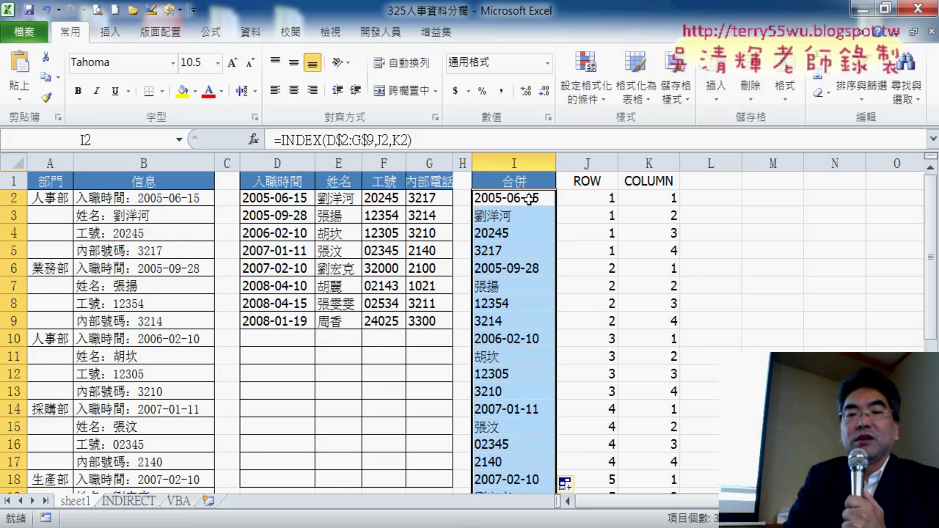
{"action": "left_click", "coordinate": [529, 199]}
{"action": "left_click_drag", "start_coordinate": [587, 162], "coordinate": [645, 162]}
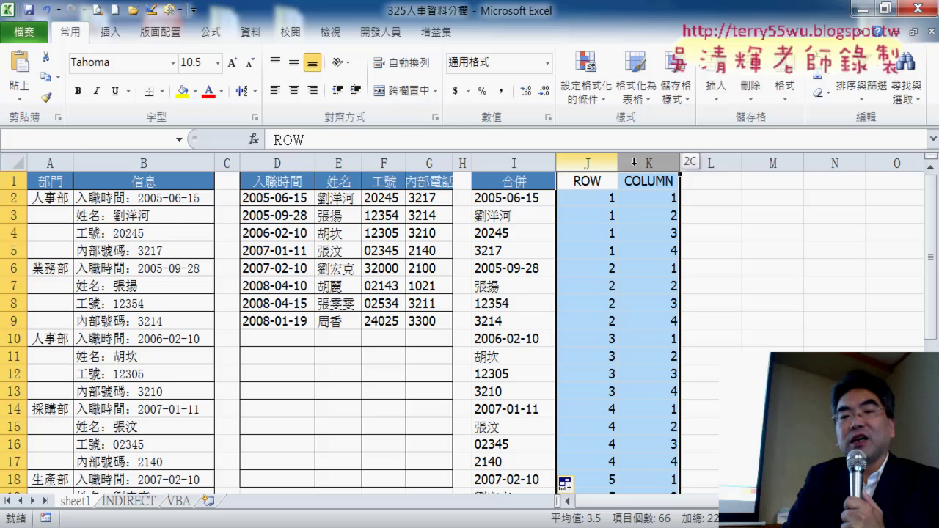
{"action": "left_click", "coordinate": [600, 200]}
{"action": "left_click_drag", "start_coordinate": [391, 139], "coordinate": [281, 139]}
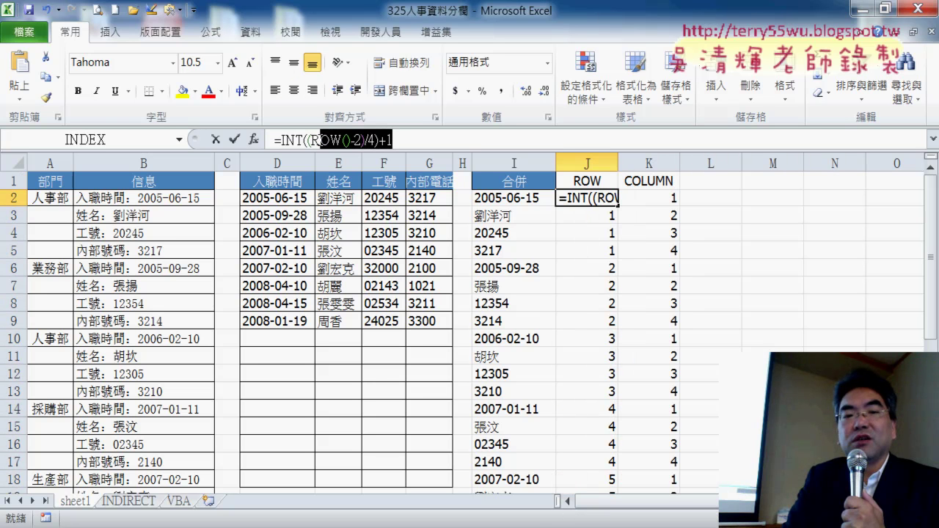
{"action": "right_click", "coordinate": [328, 141]}
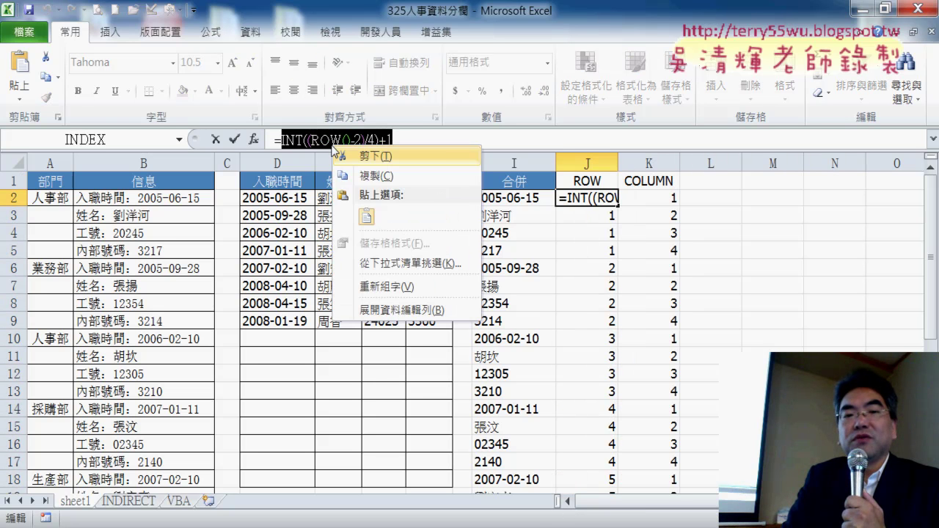
Copy J2's INT expression and substitute it for the J2 reference in I2's formula.
{"action": "left_click", "coordinate": [380, 178]}
{"action": "left_click", "coordinate": [214, 141]}
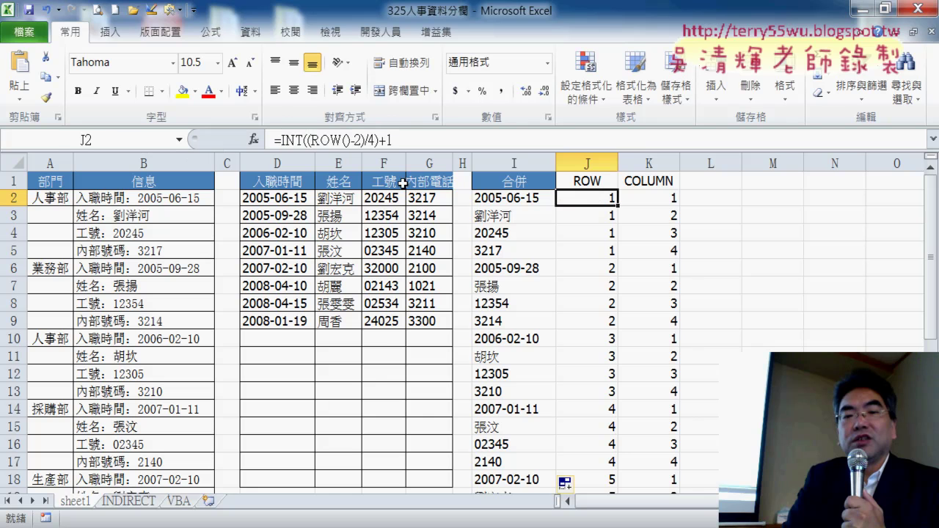
{"action": "left_click", "coordinate": [522, 198]}
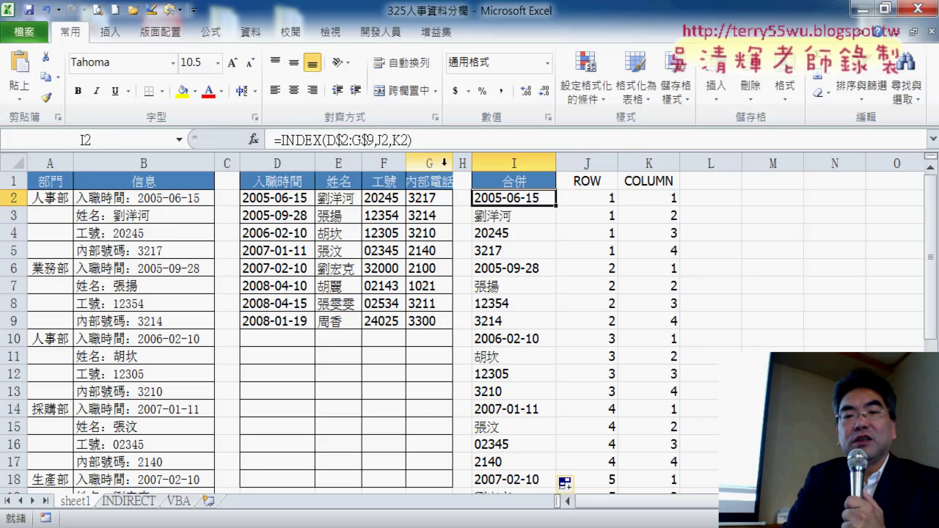
{"action": "left_click", "coordinate": [379, 140]}
{"action": "right_click", "coordinate": [382, 139]}
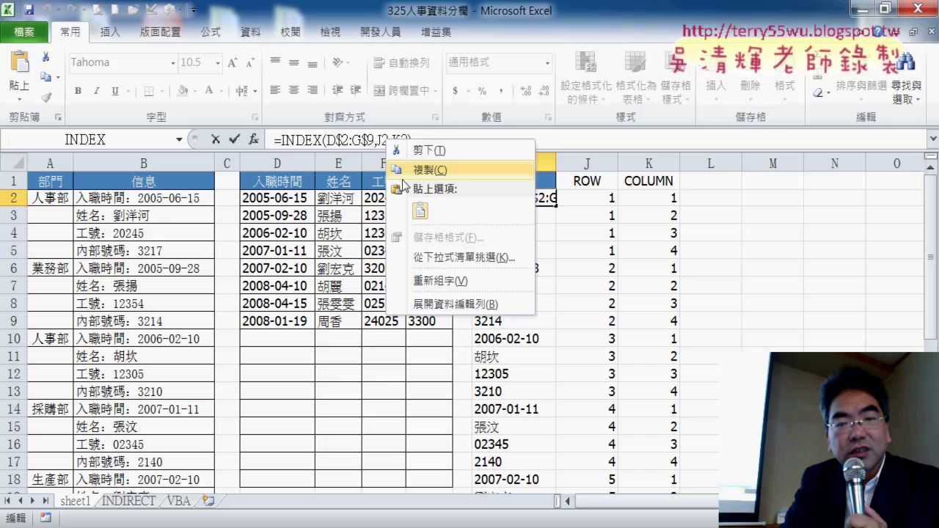
{"action": "left_click", "coordinate": [419, 212]}
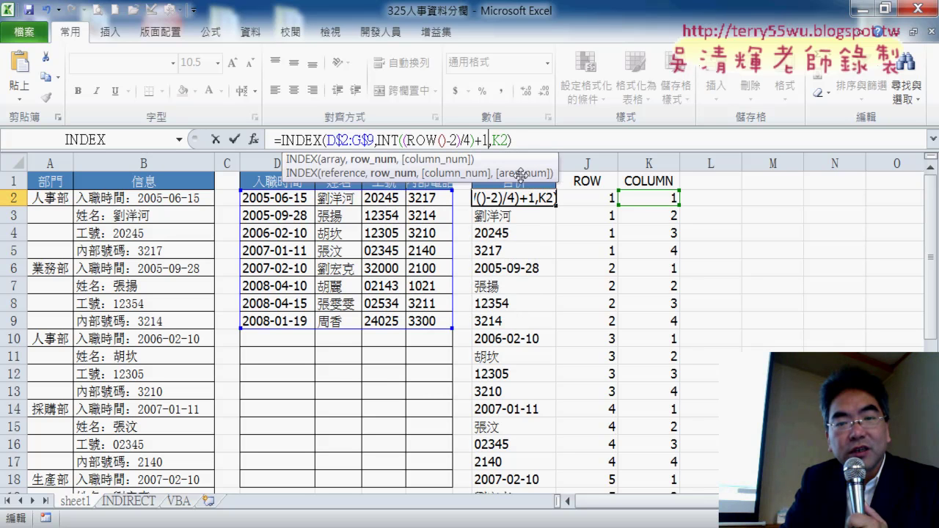
{"action": "left_click", "coordinate": [234, 142]}
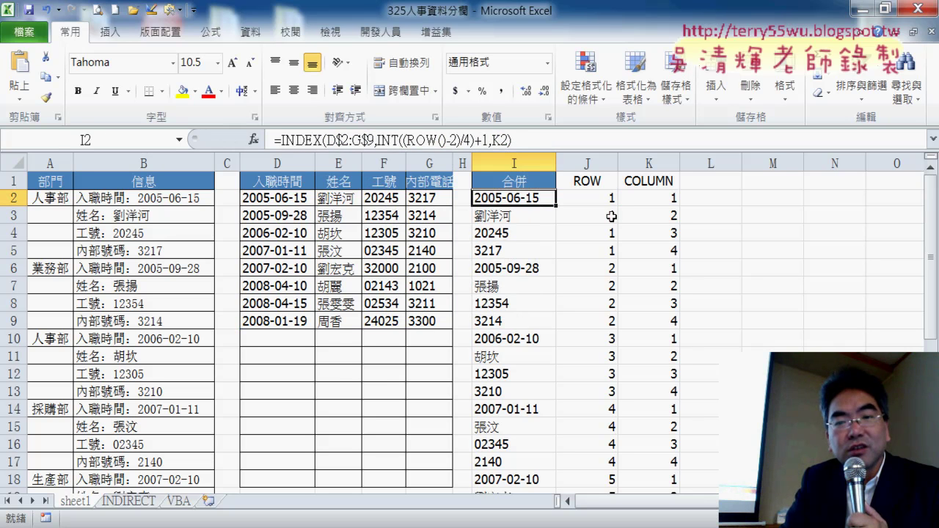
Copy K2's MOD(ROW()-2,4)+1 expression and substitute it for the K2 reference in I2.
{"action": "left_click", "coordinate": [664, 200]}
{"action": "left_click_drag", "start_coordinate": [394, 139], "coordinate": [281, 139]}
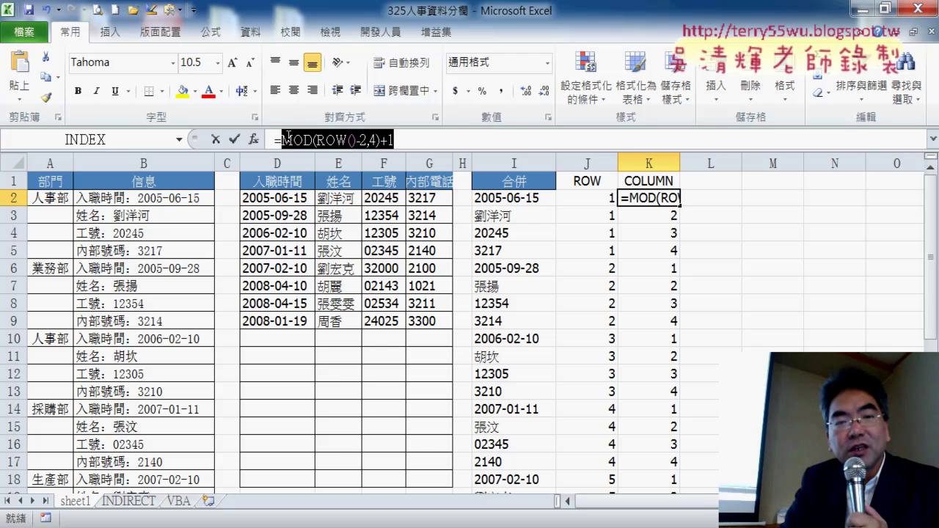
{"action": "right_click", "coordinate": [317, 143]}
{"action": "left_click", "coordinate": [369, 176]}
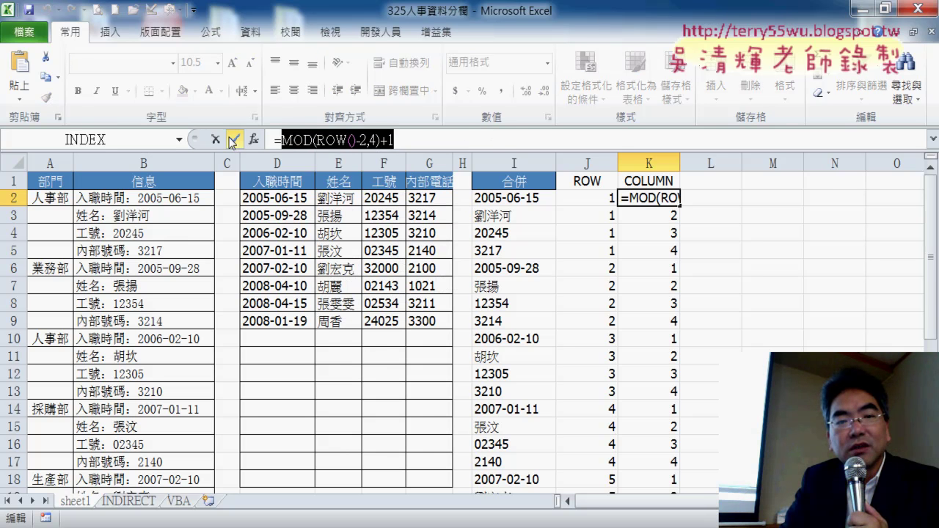
{"action": "left_click", "coordinate": [232, 141]}
{"action": "left_click", "coordinate": [506, 204]}
{"action": "left_click", "coordinate": [492, 140]}
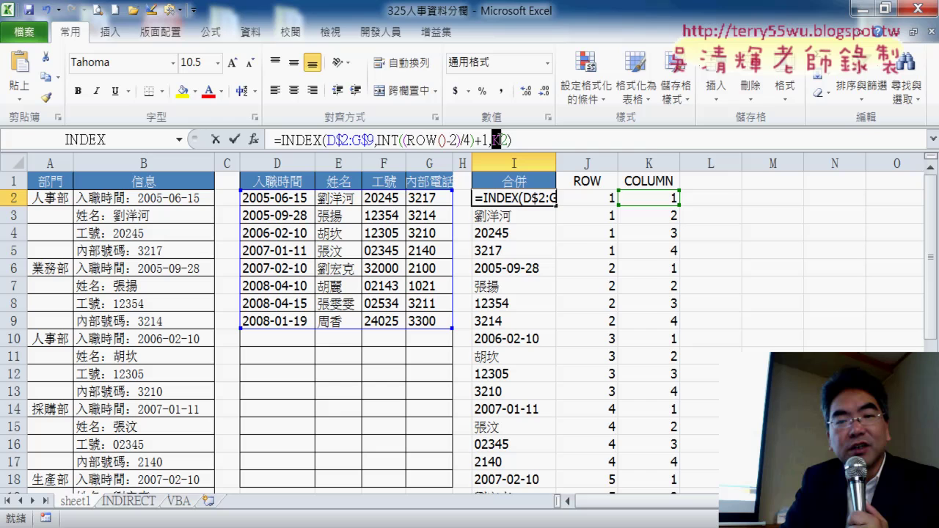
{"action": "double_click", "coordinate": [500, 140]}
{"action": "right_click", "coordinate": [501, 141]}
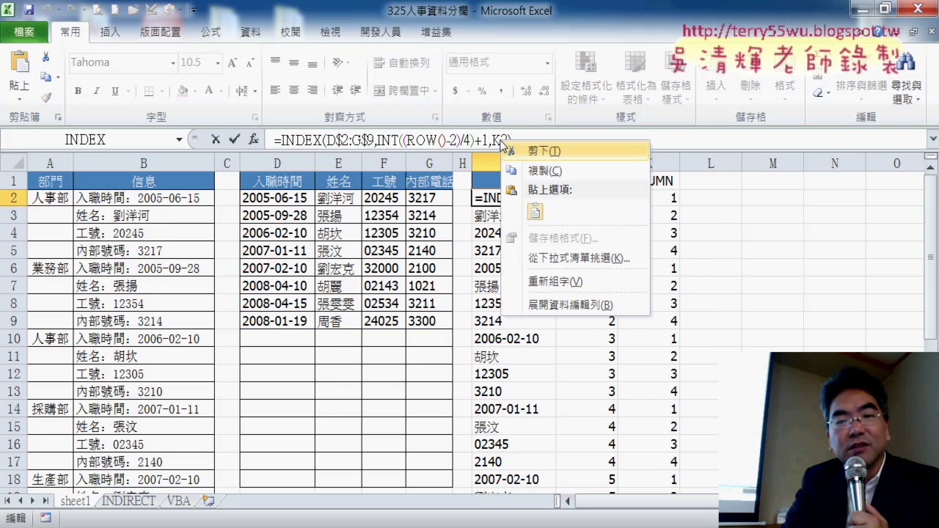
{"action": "left_click", "coordinate": [537, 217]}
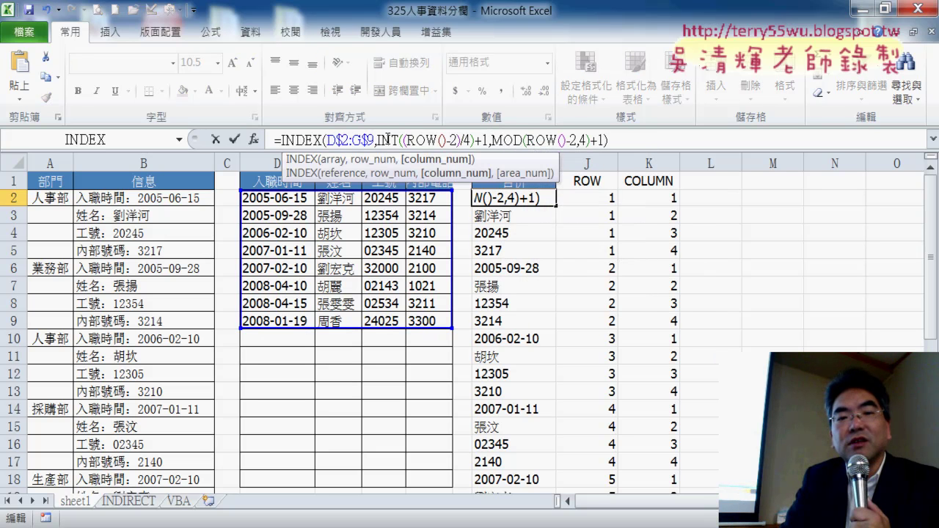
{"action": "left_click", "coordinate": [235, 140]}
Refill the INT/MOD formula down column I and hide helper columns J and K.
{"action": "double_click", "coordinate": [555, 207]}
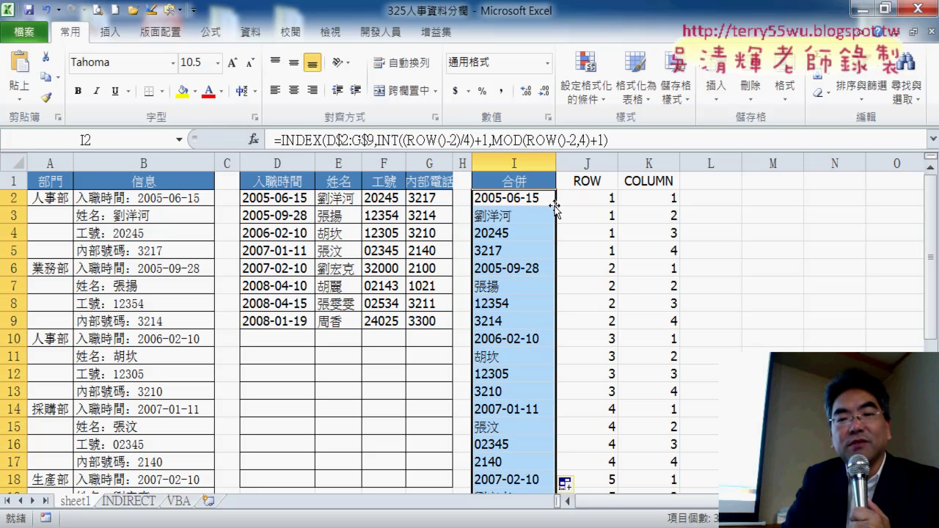
{"action": "left_click_drag", "start_coordinate": [579, 163], "coordinate": [636, 163]}
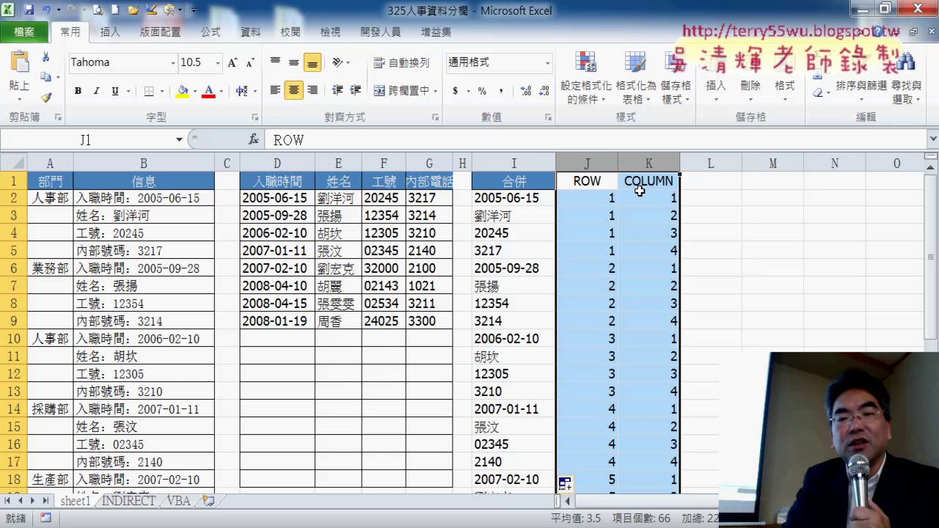
{"action": "right_click", "coordinate": [643, 229]}
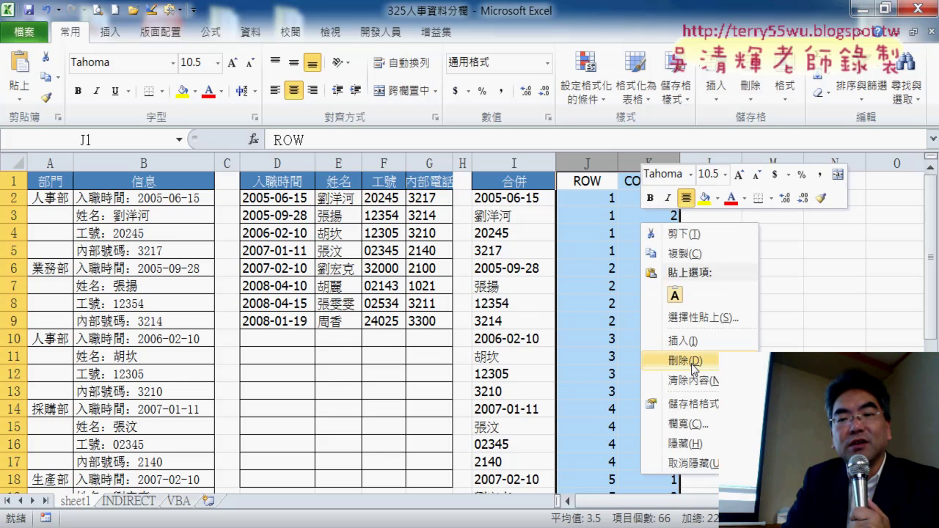
{"action": "left_click", "coordinate": [692, 424]}
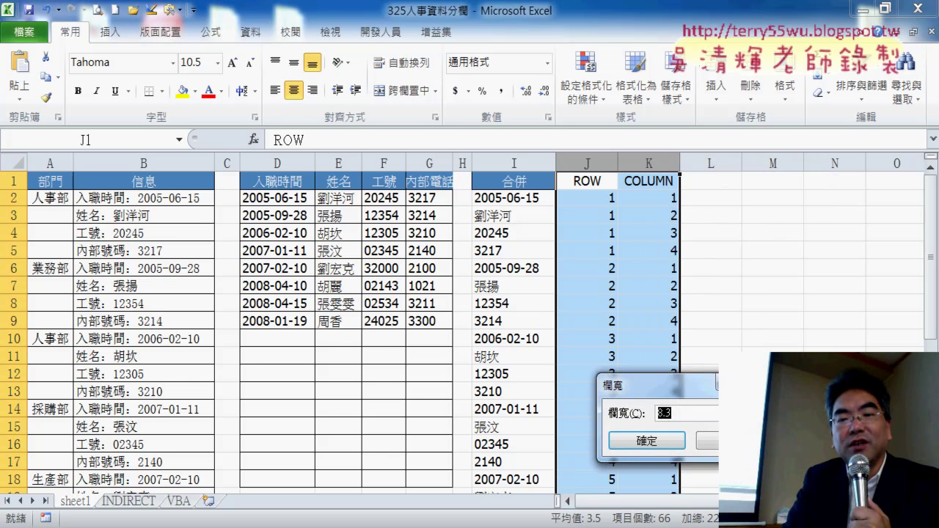
{"action": "left_click", "coordinate": [668, 439]}
{"action": "right_click", "coordinate": [610, 278]}
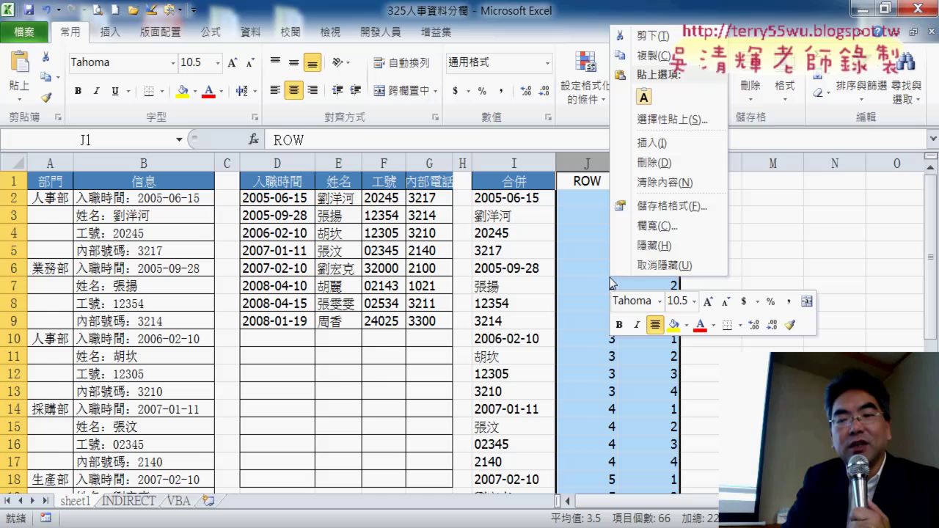
{"action": "left_click", "coordinate": [645, 246]}
{"action": "left_click", "coordinate": [716, 265]}
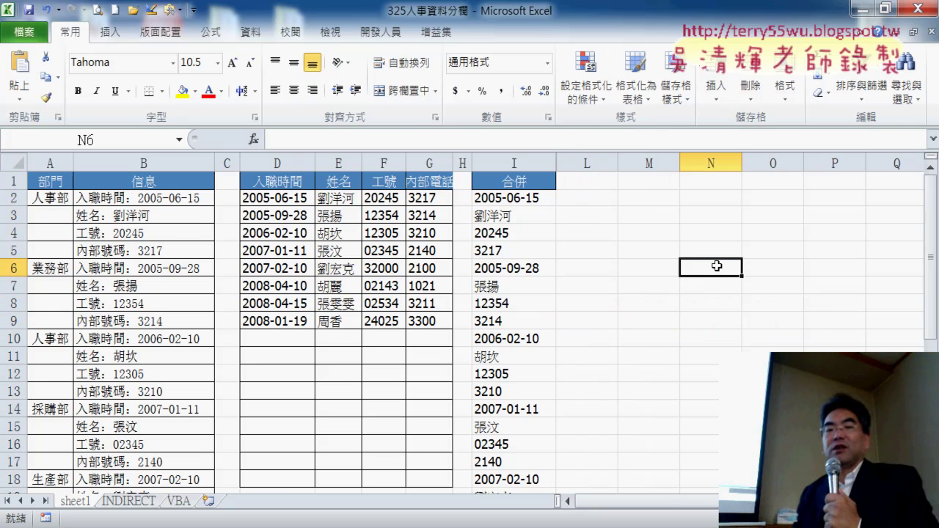
{"action": "left_click", "coordinate": [514, 197]}
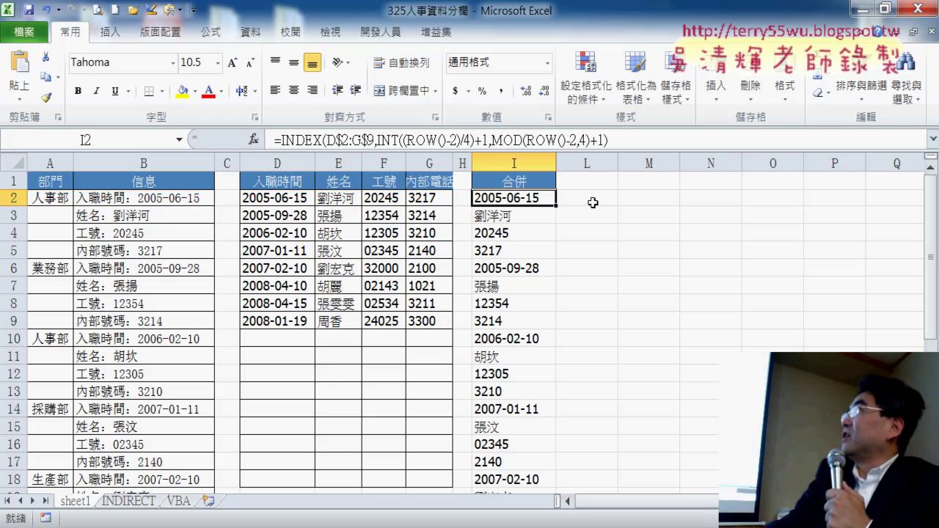
Go to the INDIRECT sheet and select the empty cell I2 under 合併.
{"action": "left_click", "coordinate": [129, 500]}
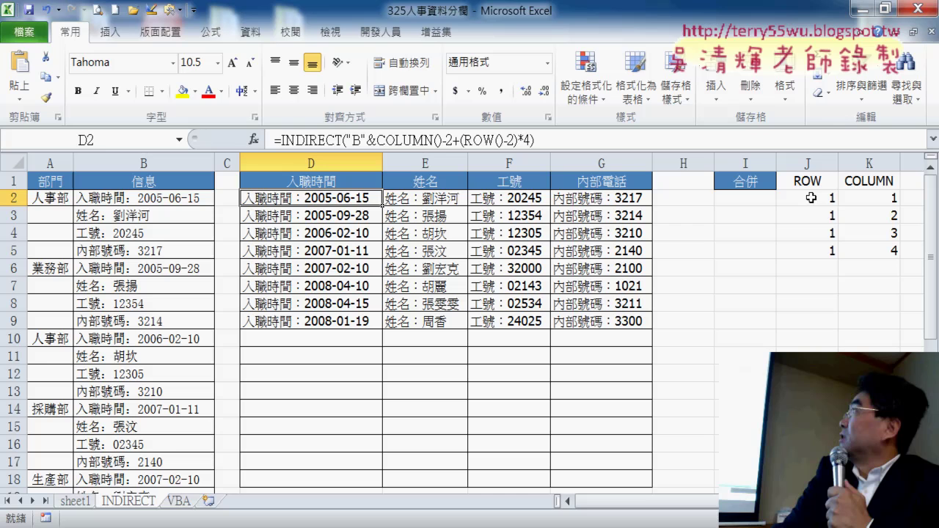
{"action": "left_click", "coordinate": [761, 193]}
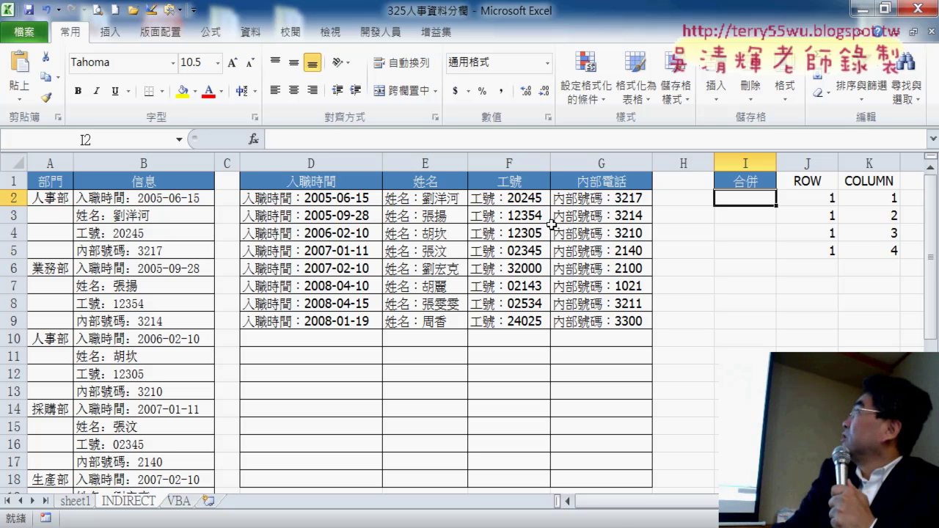
Move the COLUMN helper from column K into column J and label K1 as ROW.
{"action": "left_click", "coordinate": [868, 162]}
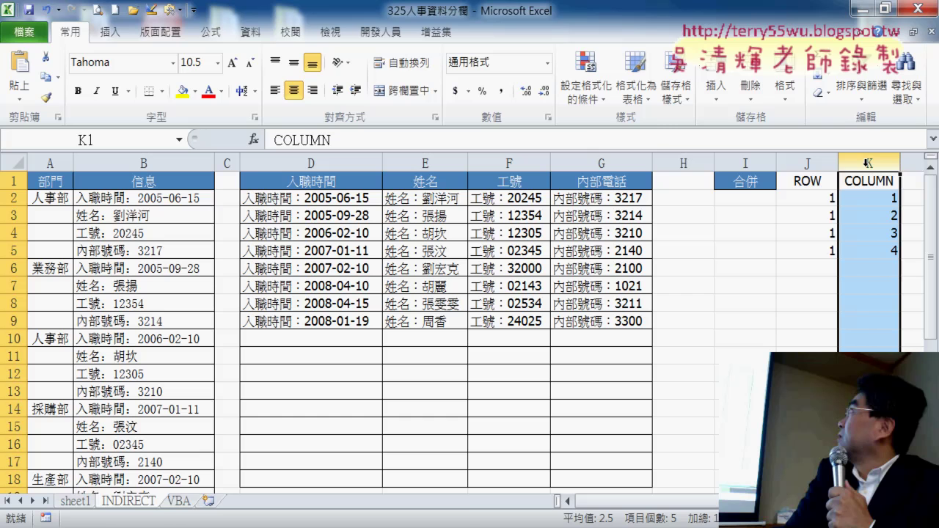
{"action": "right_click", "coordinate": [868, 162]}
{"action": "left_click", "coordinate": [792, 169]}
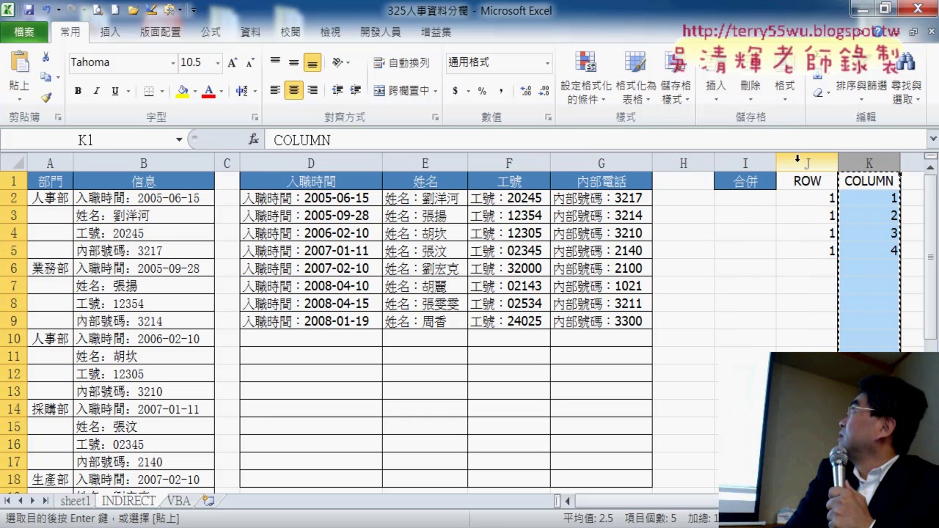
{"action": "left_click", "coordinate": [797, 159]}
{"action": "right_click", "coordinate": [797, 159]}
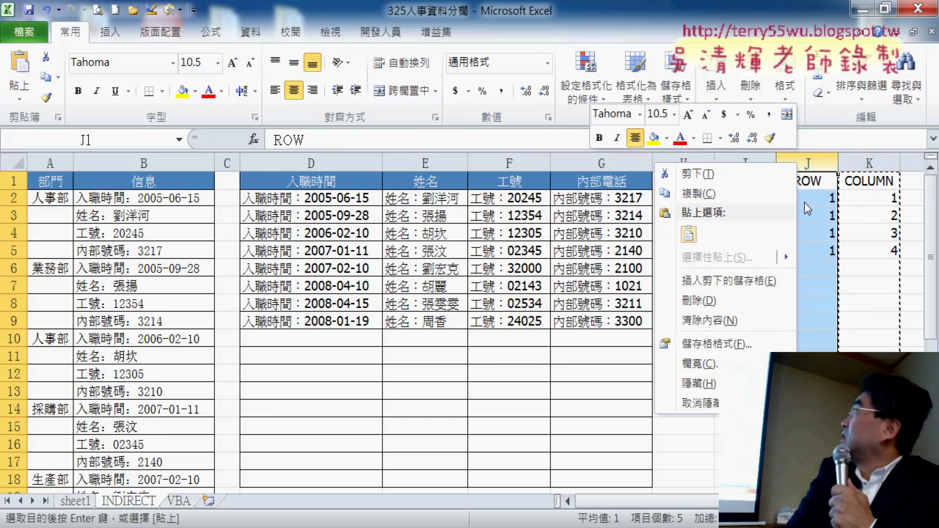
{"action": "left_click", "coordinate": [687, 233]}
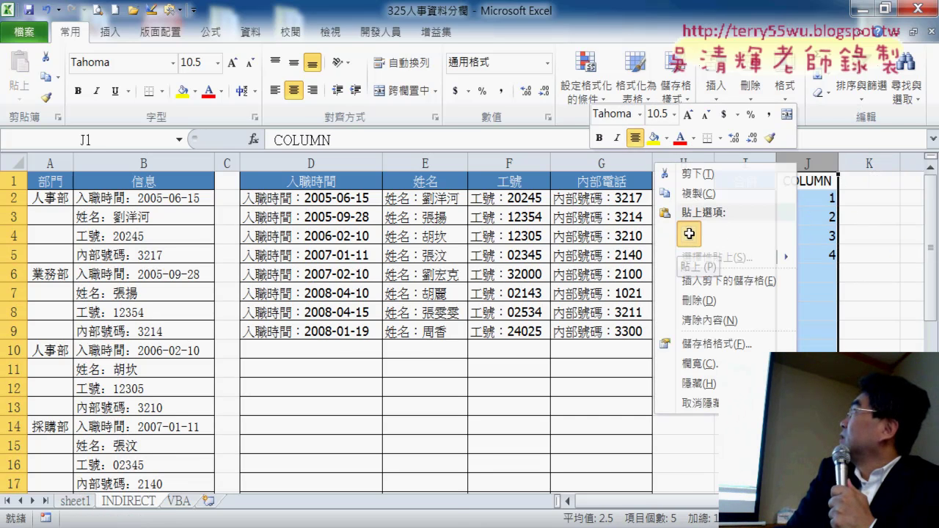
{"action": "left_click", "coordinate": [858, 180]}
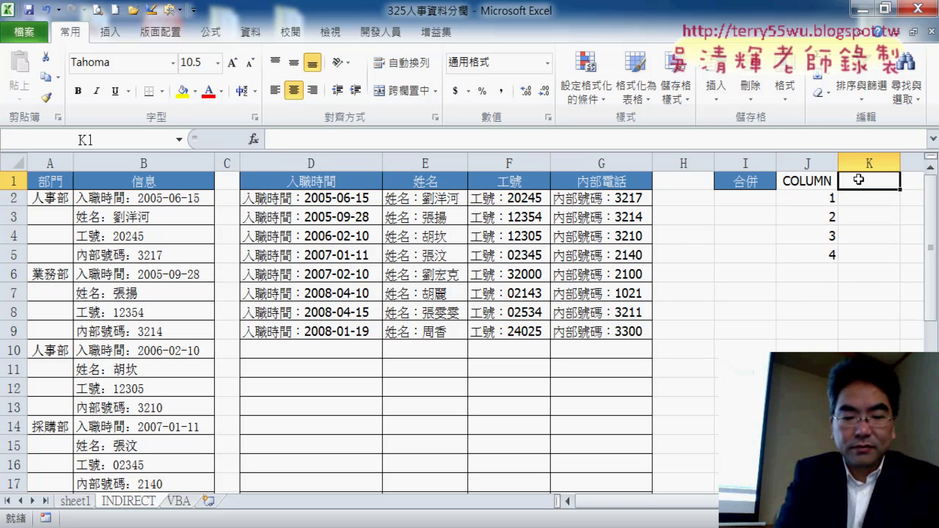
{"action": "type", "text": "ROW"}
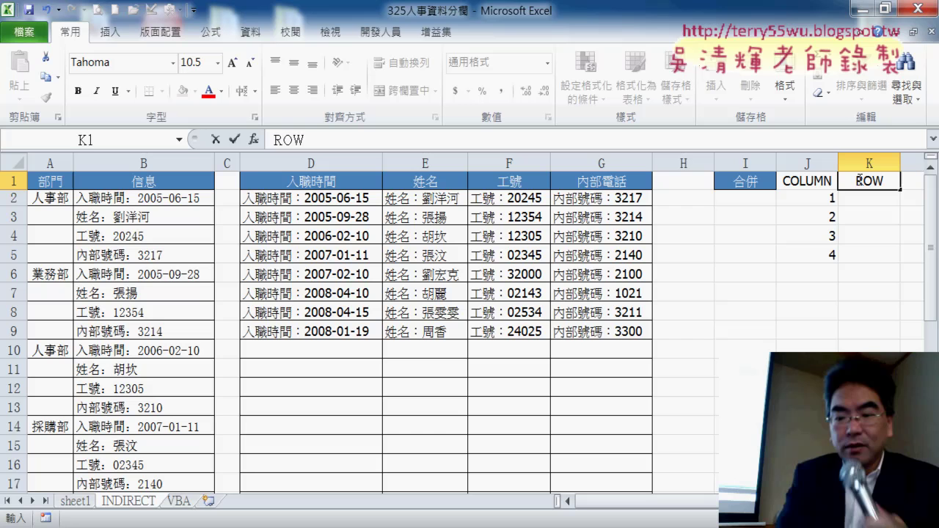
{"action": "key", "text": "Return"}
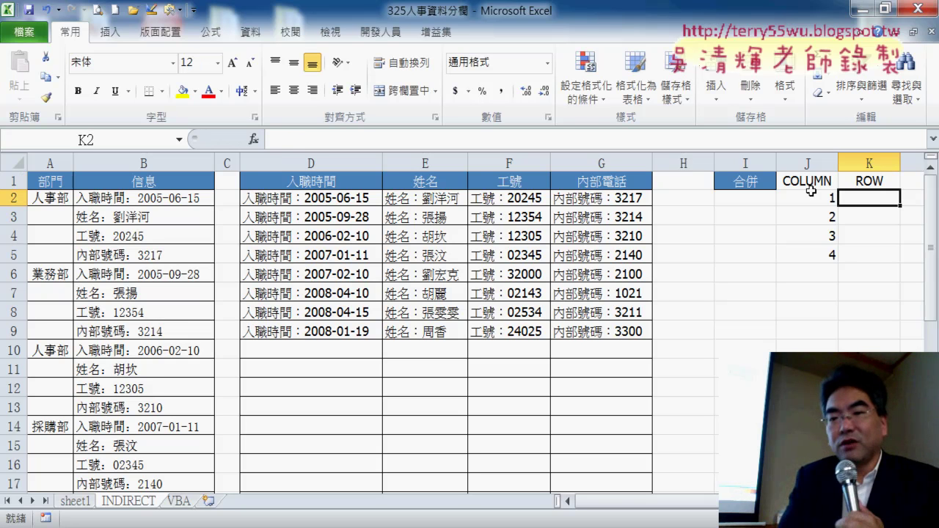
Replace the numbers in J2:J5 with the letters D, E, F and G.
{"action": "left_click", "coordinate": [816, 195]}
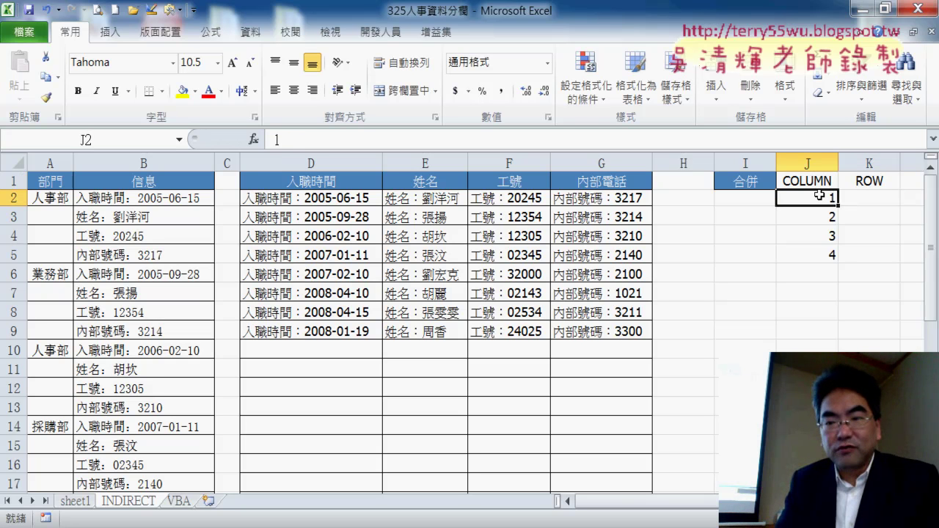
{"action": "type", "text": "D"}
{"action": "key", "text": "ctrl+Return"}
{"action": "mouse_move", "coordinate": [837, 206]}
{"action": "left_mouse_down"}
{"action": "mouse_move", "coordinate": [838, 240]}
{"action": "mouse_move", "coordinate": [837, 207]}
{"action": "left_mouse_up"}
{"action": "left_click", "coordinate": [832, 217]}
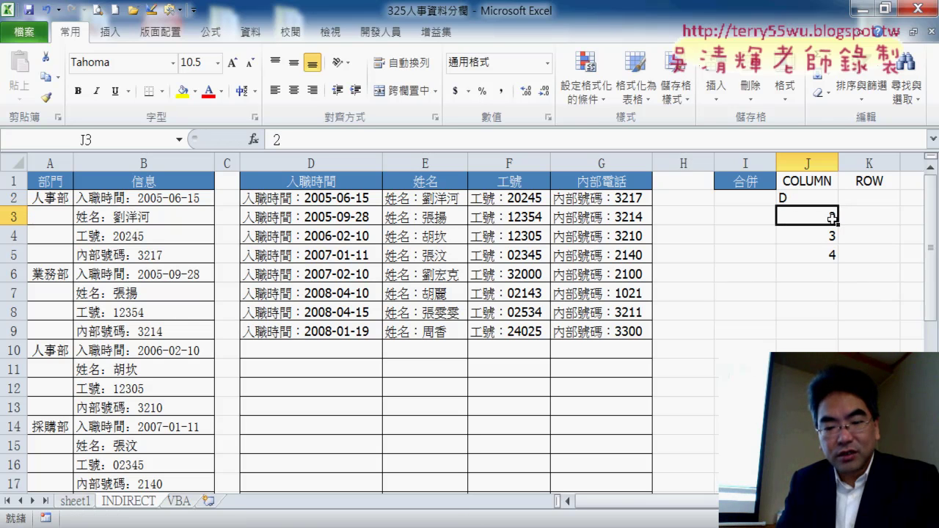
{"action": "type", "text": "F"}
{"action": "double_click", "coordinate": [832, 219]}
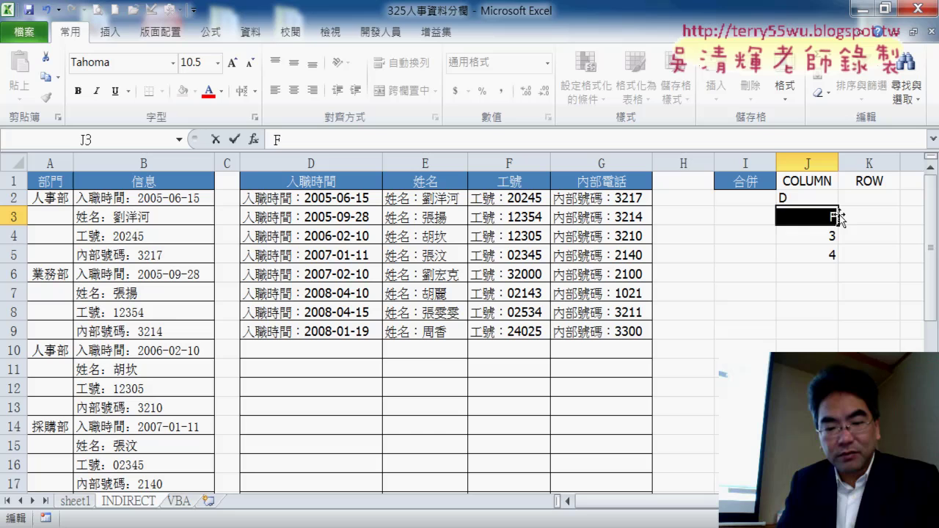
{"action": "type", "text": "E"}
{"action": "key", "text": "Return"}
{"action": "type", "text": "F"}
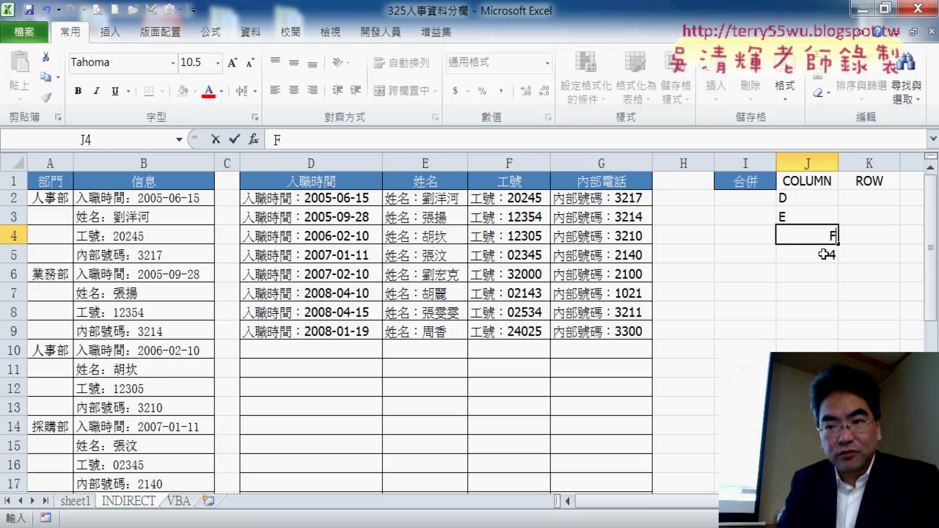
{"action": "key", "text": "Return"}
{"action": "type", "text": "G"}
{"action": "key", "text": "Return"}
{"action": "key", "text": "Return"}
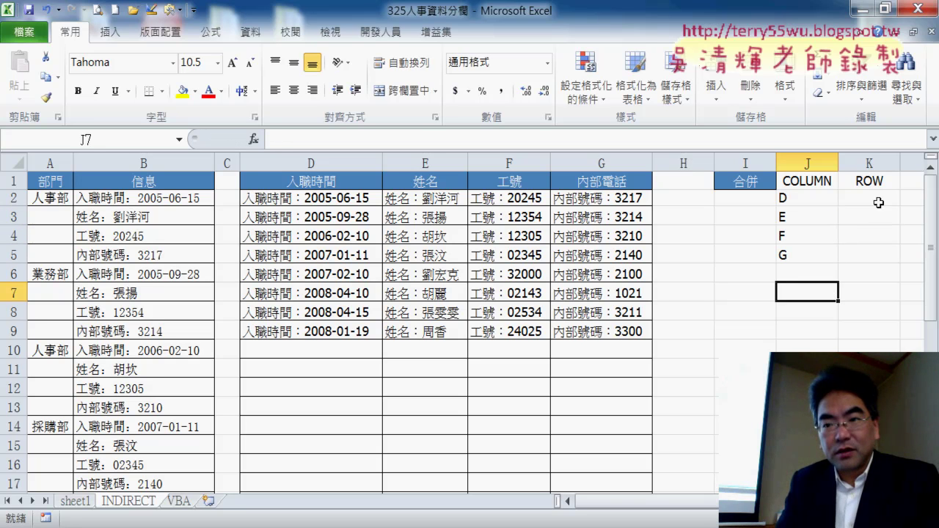
{"action": "left_click", "coordinate": [877, 198]}
Fill K2:K5 with the row number 1 and K6:K9 with 2.
{"action": "type", "text": "1"}
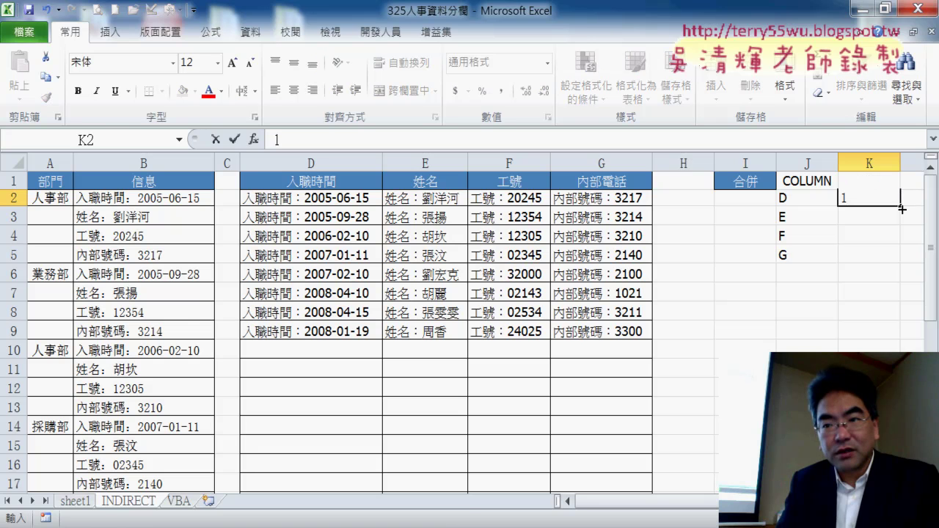
{"action": "left_click_drag", "start_coordinate": [899, 208], "coordinate": [897, 264]}
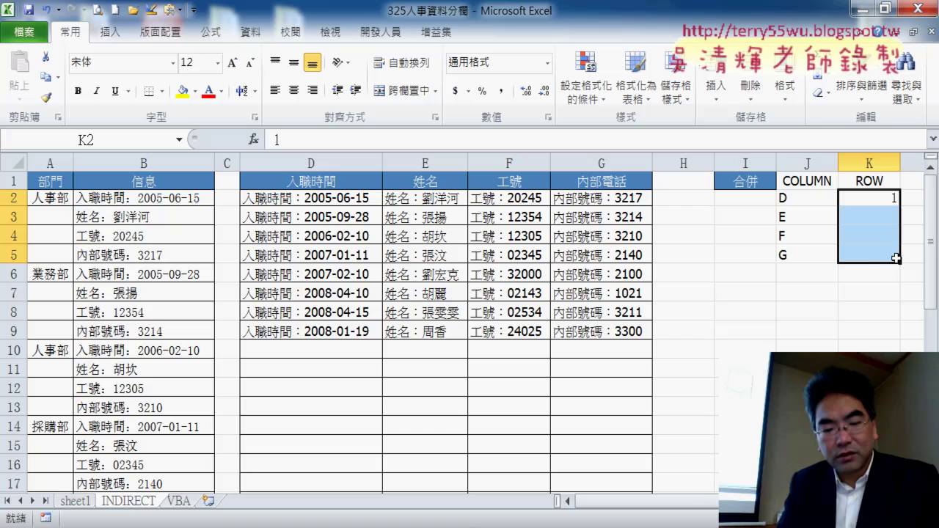
{"action": "left_click", "coordinate": [855, 297]}
{"action": "left_click", "coordinate": [882, 202]}
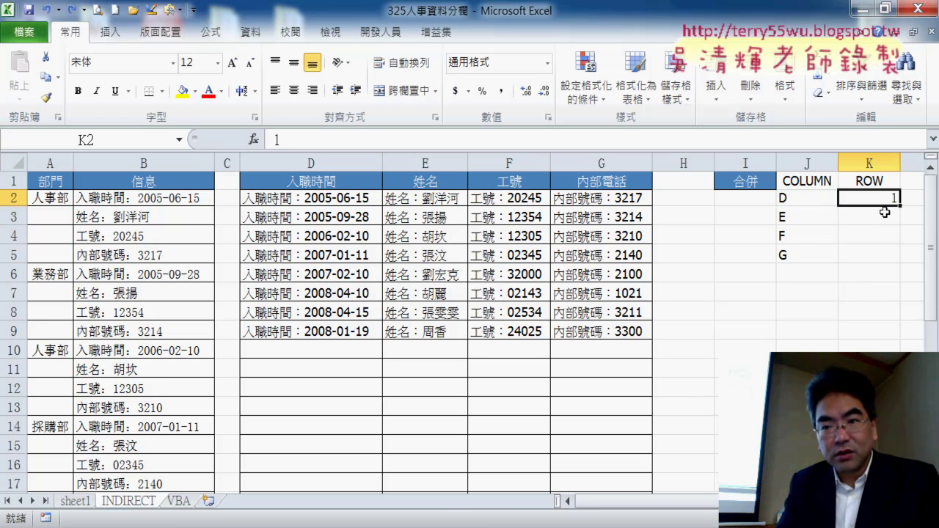
{"action": "left_click_drag", "start_coordinate": [899, 208], "coordinate": [896, 259]}
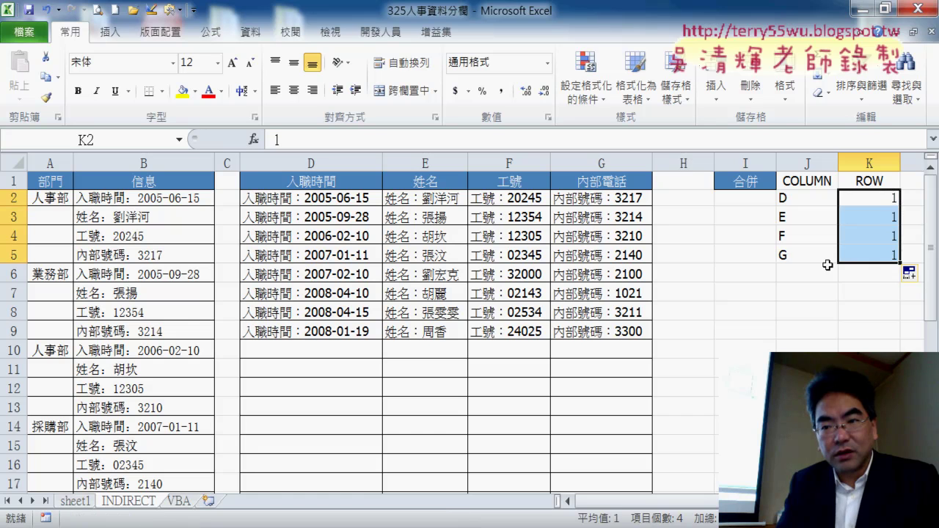
{"action": "left_click", "coordinate": [890, 273]}
{"action": "type", "text": "2"}
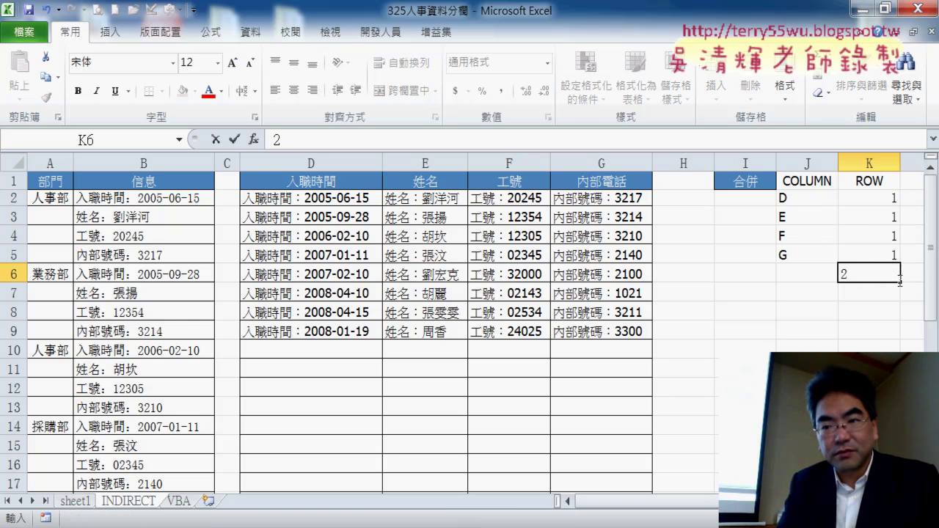
{"action": "left_click_drag", "start_coordinate": [902, 282], "coordinate": [906, 335]}
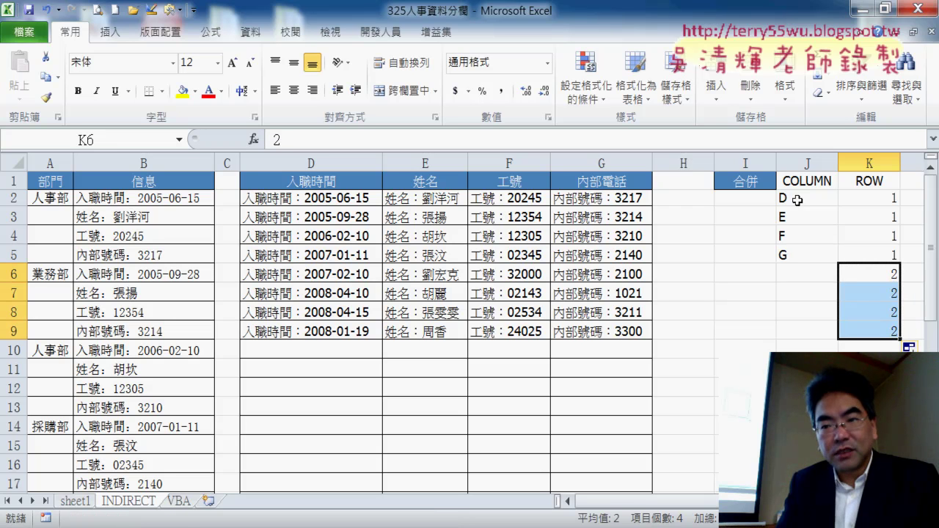
Copy the letters D–G from J2:J5 into J6:J9.
{"action": "left_click_drag", "start_coordinate": [796, 200], "coordinate": [796, 255]}
{"action": "key", "text": "ctrl+c"}
{"action": "left_click", "coordinate": [805, 270]}
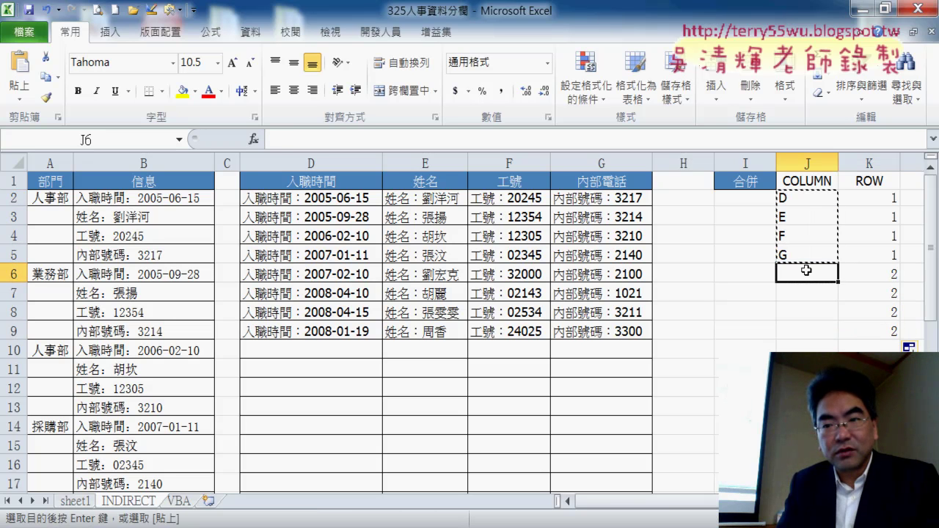
{"action": "key", "text": "ctrl+v"}
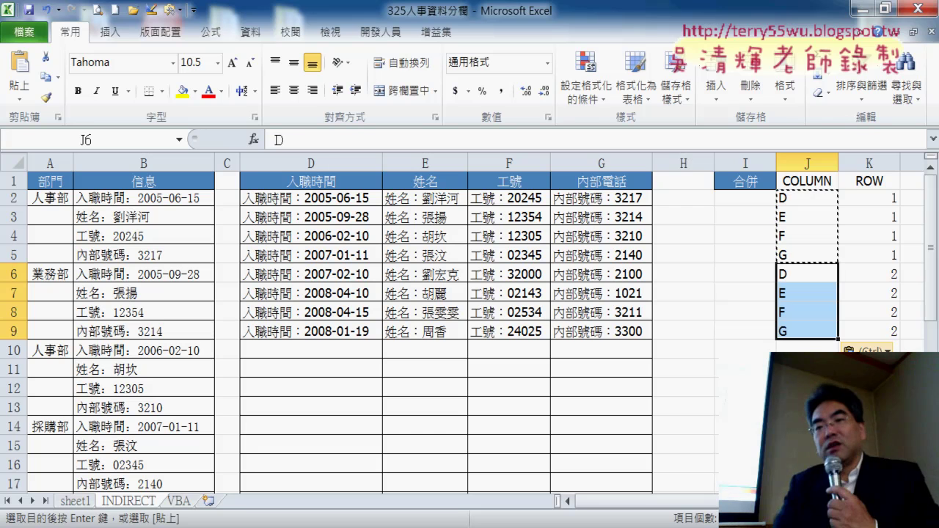
{"action": "left_click", "coordinate": [807, 198]}
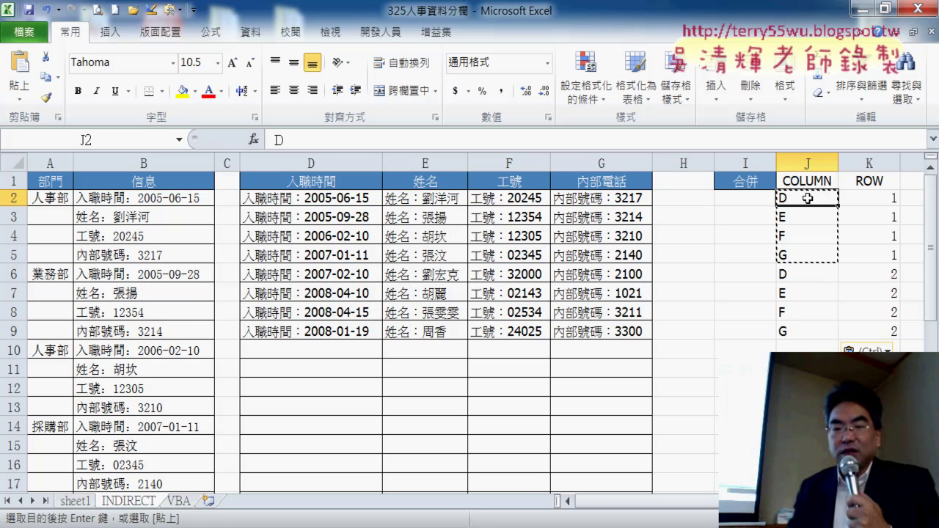
Return to sheet1 and show I2's INDEX/INT/MOD formula in the formula bar.
{"action": "left_click", "coordinate": [72, 501]}
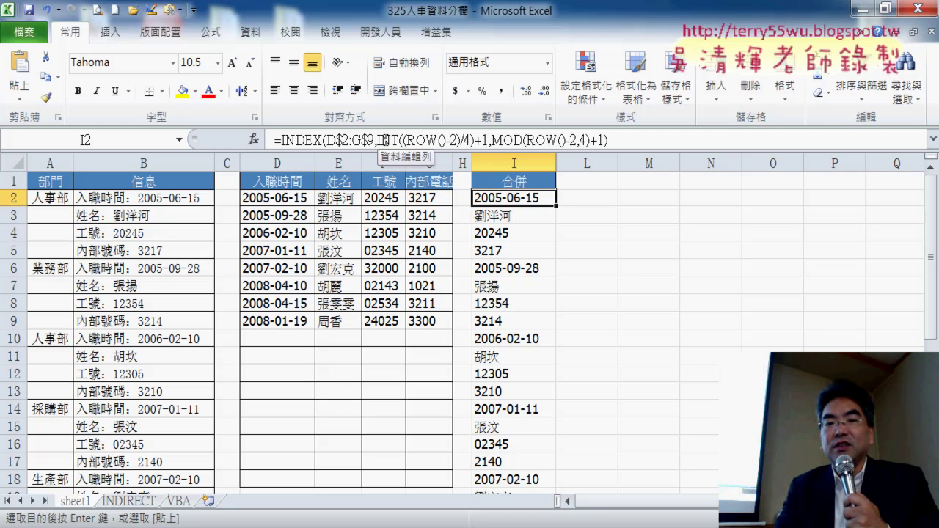
{"action": "left_click", "coordinate": [511, 137]}
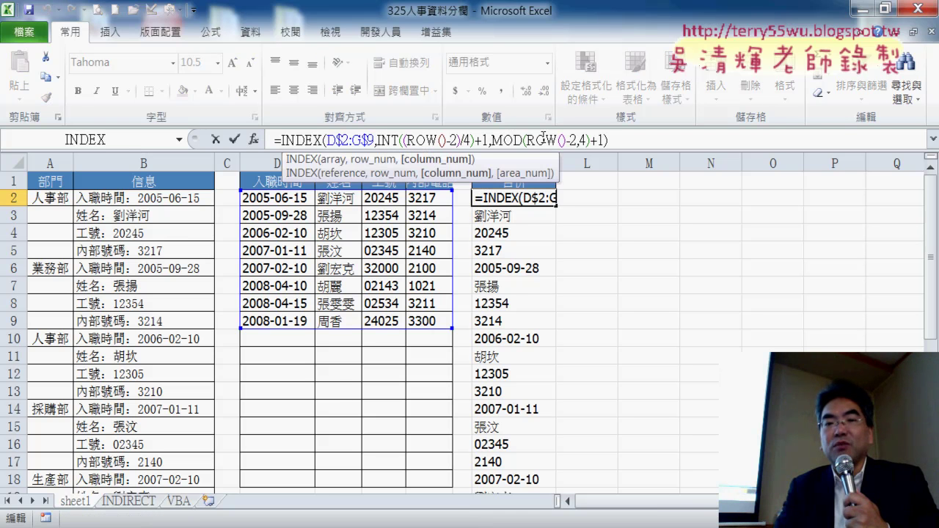